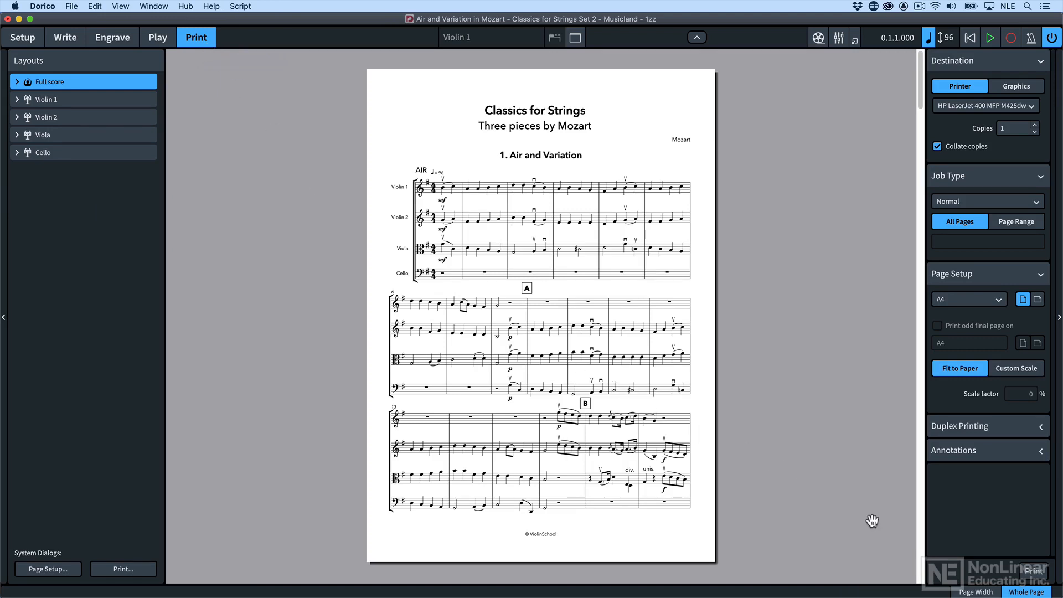
# Compare the page-width and whole-page previews, and select the part layouts from Violin 1 to Cello
pyautogui.click(977, 592)
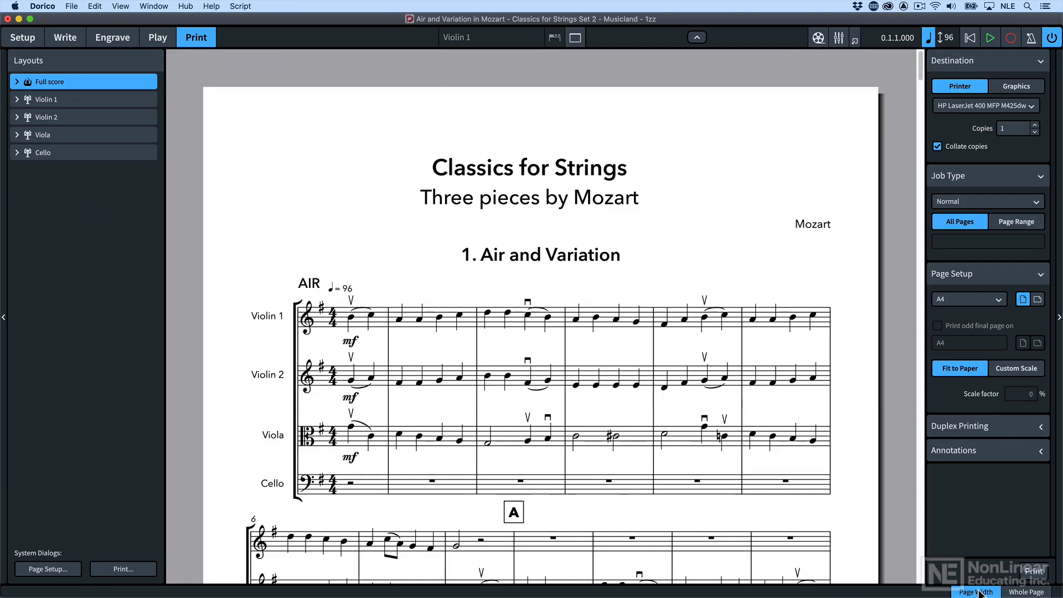
pyautogui.click(1025, 592)
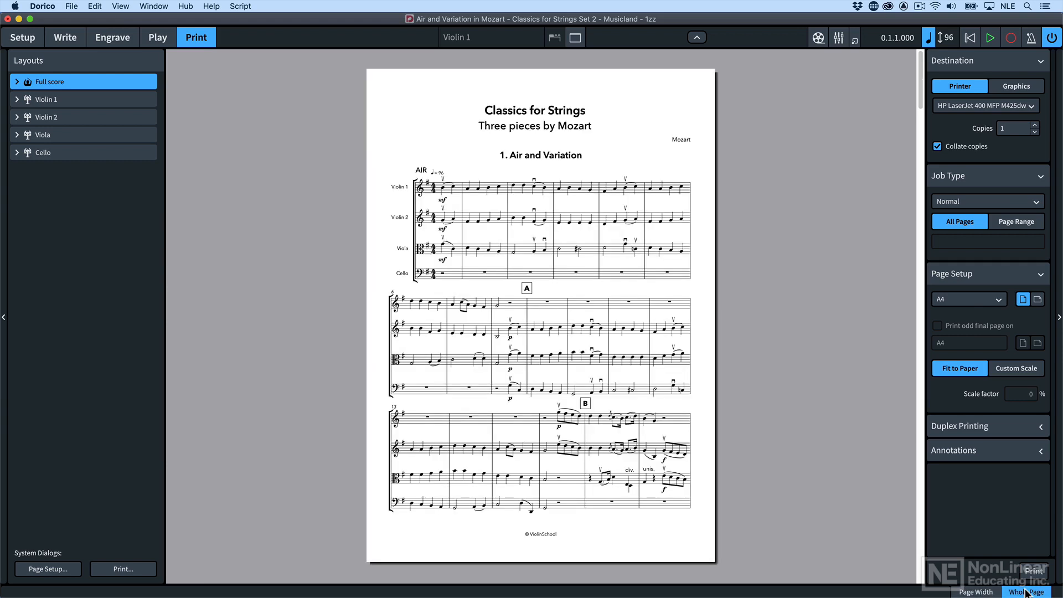
pyautogui.moveTo(114, 94); pyautogui.dragTo(109, 152)
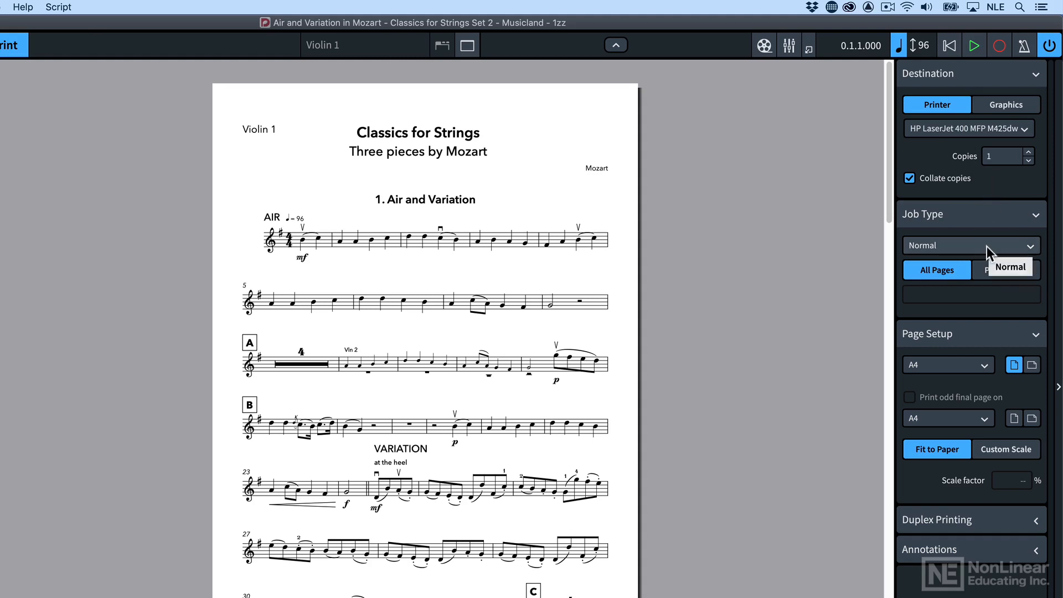
# Expand the duplex printing settings and check the available choices for which paper sides to print on
pyautogui.click(1000, 521)
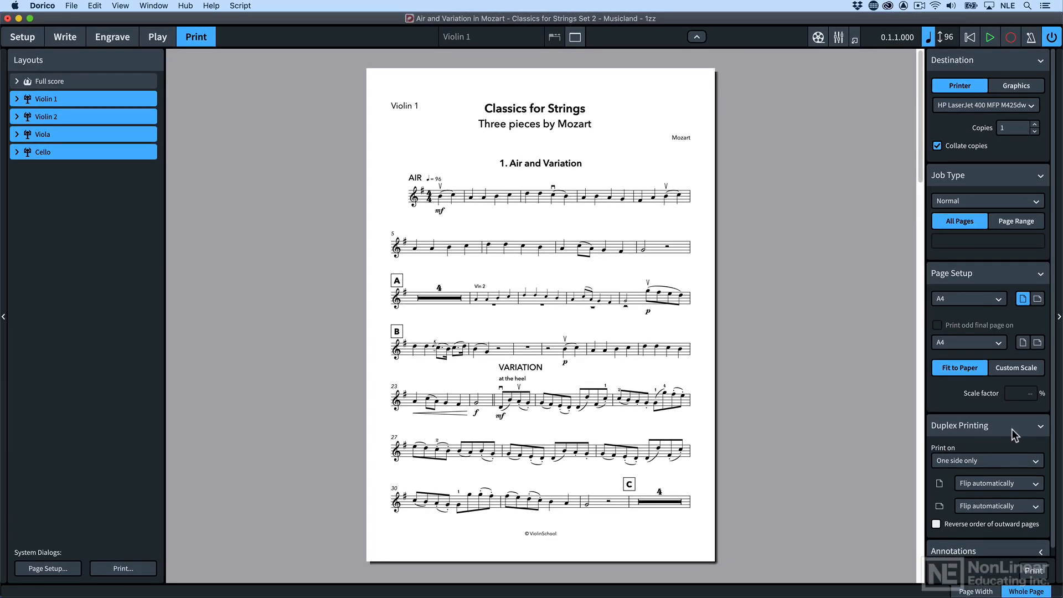
pyautogui.click(1019, 460)
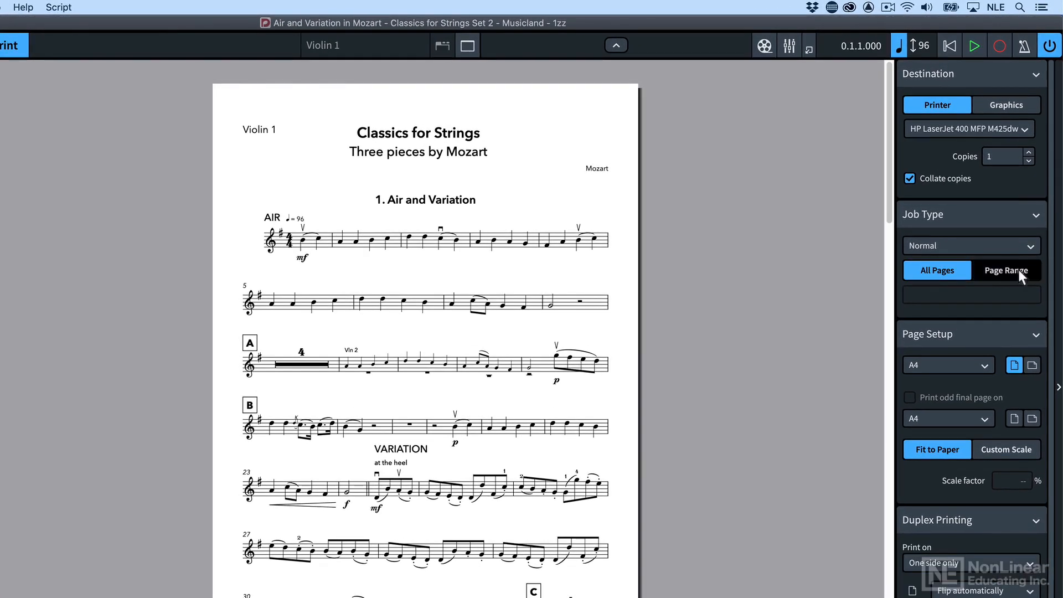
# Restrict the selected parts to individual pages by enabling a page range of 1,3
pyautogui.click(1018, 270)
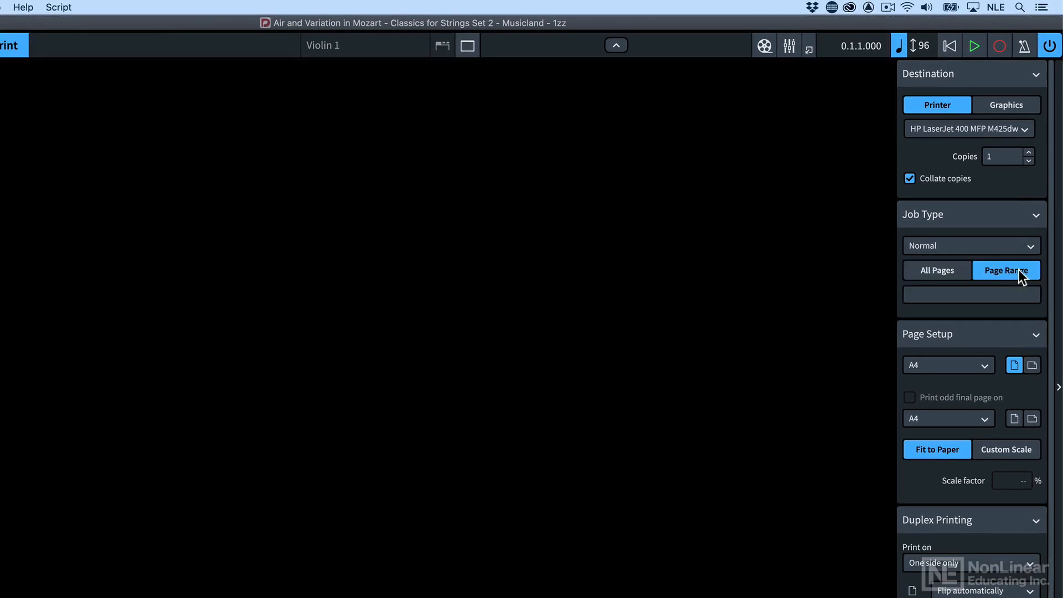
pyautogui.click(979, 295)
pyautogui.write('1')
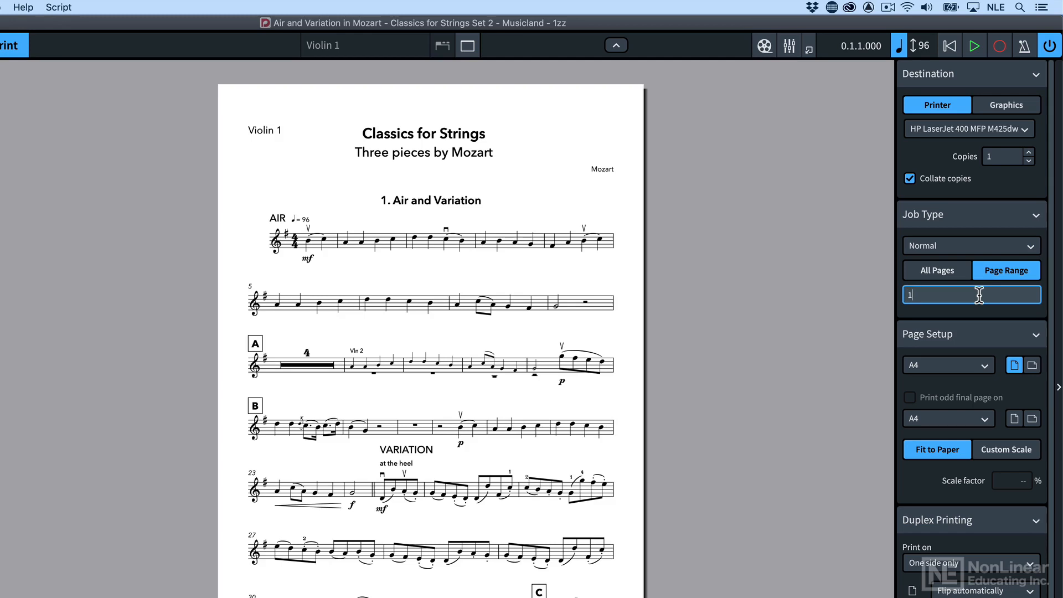
pyautogui.write(',3')
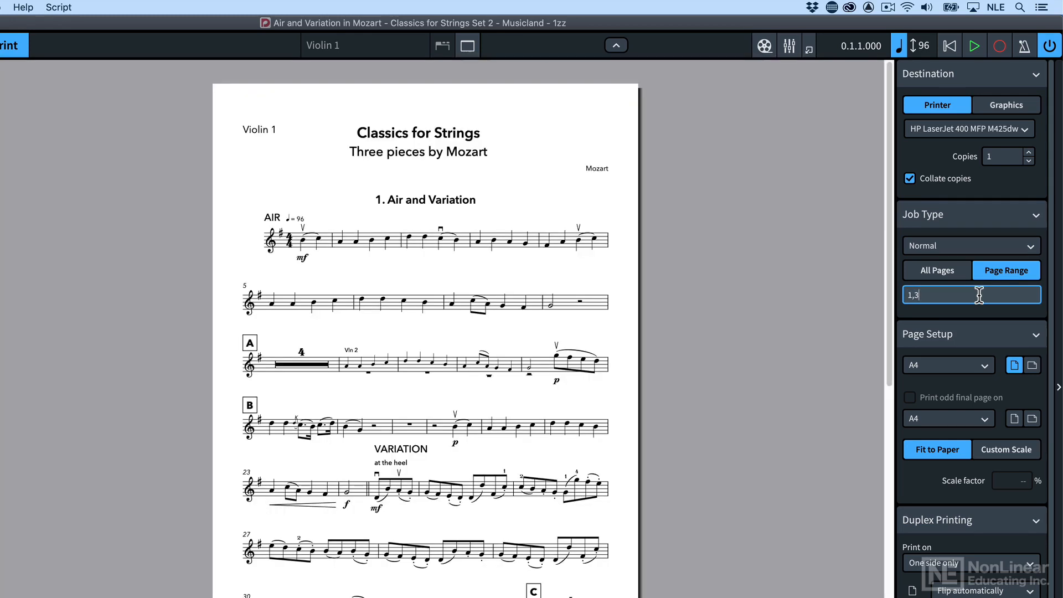
pyautogui.scroll(-10, 666, 347)
pyautogui.scroll(10, 665, 347)
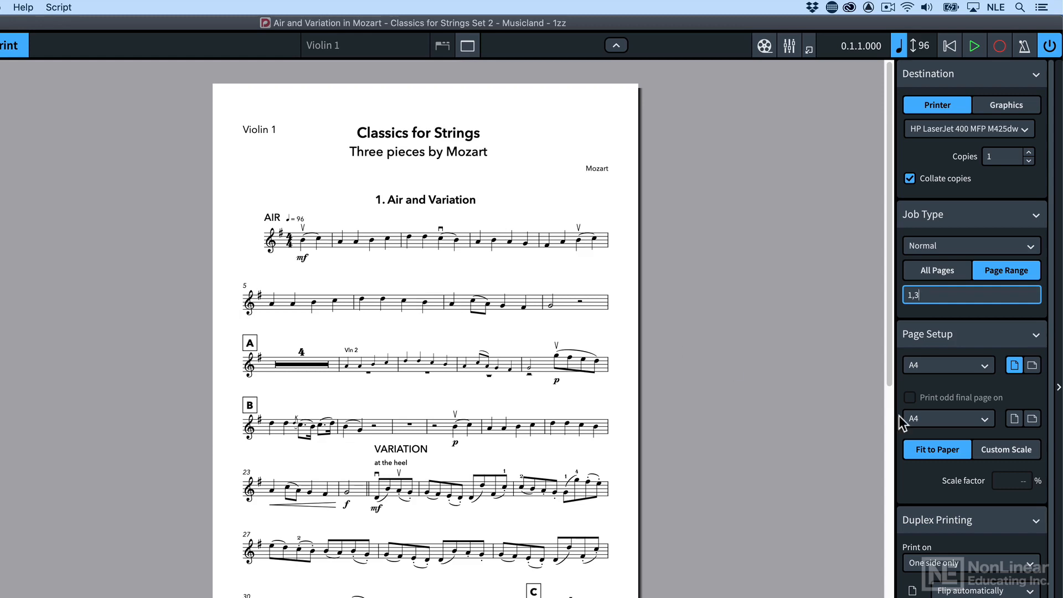
# Change the page range of the selected parts to 1-3 and look through the resulting pages
pyautogui.press('BackSpace')
pyautogui.press('BackSpace')
pyautogui.write('-3')
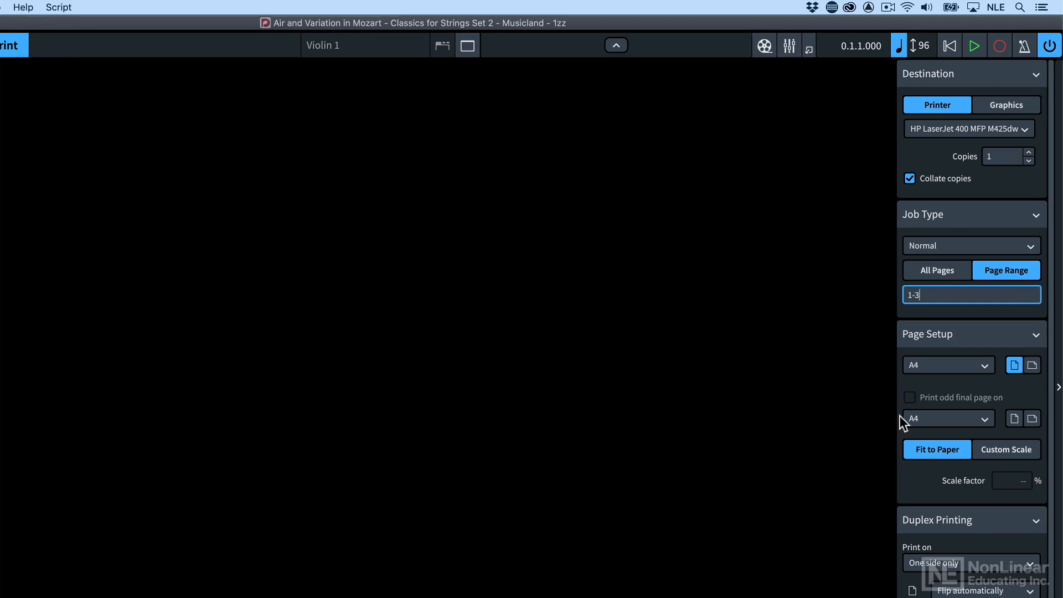
pyautogui.scroll(-10, 712, 412)
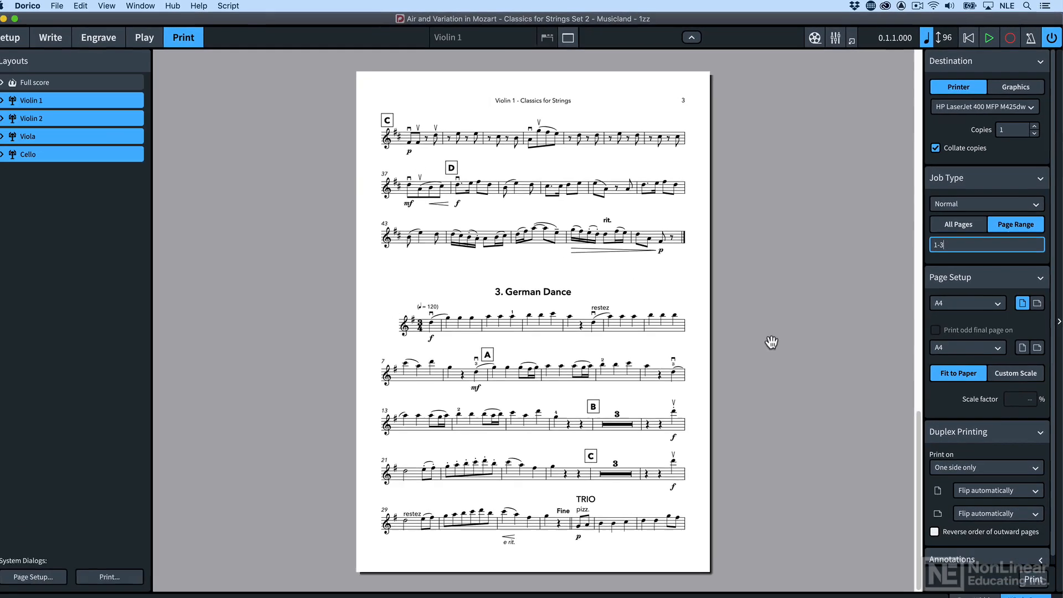
# Compare the page range settings of the Full score layout with those of the Violin 1 layout
pyautogui.scroll(10, 698, 403)
pyautogui.click(98, 84)
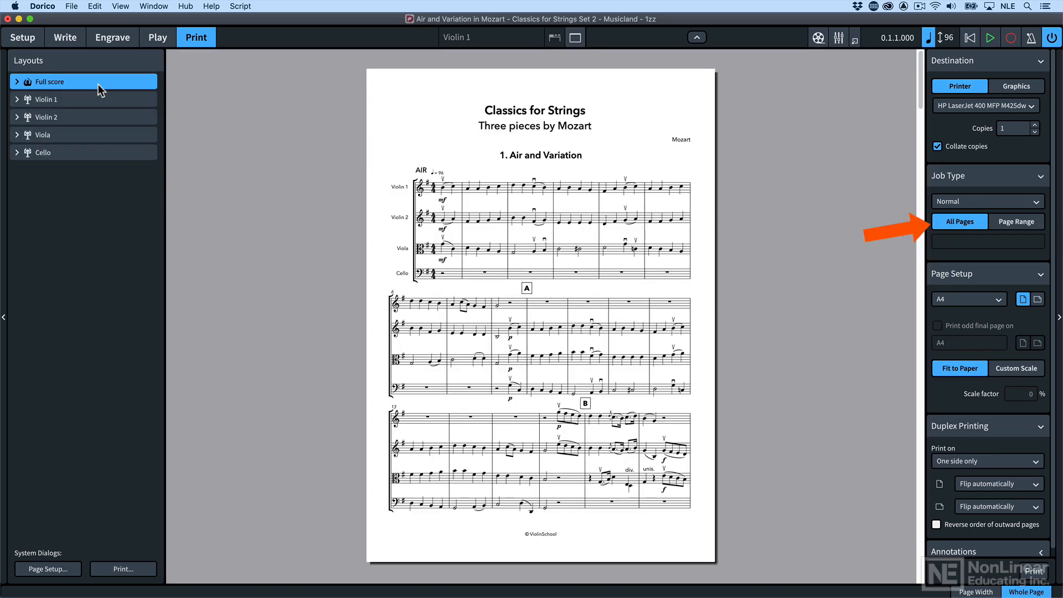
pyautogui.click(97, 94)
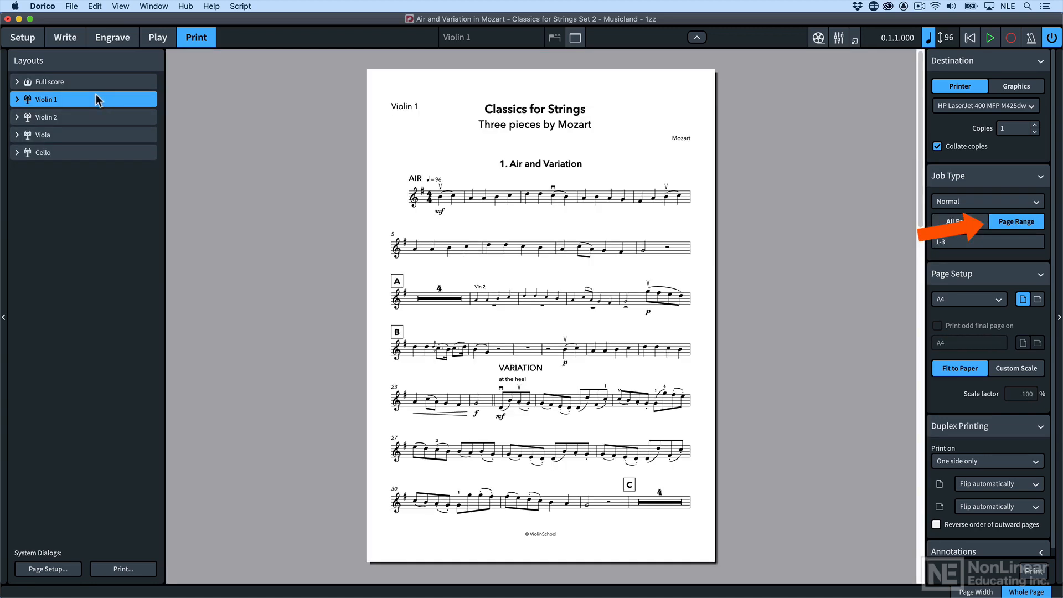
# Select all layouts from Full score to Cello, and view the Graphics destination options before restoring the Printer destination
pyautogui.click(95, 85)
pyautogui.keyDown('shift'); pyautogui.click(86, 151); pyautogui.keyUp('shift')
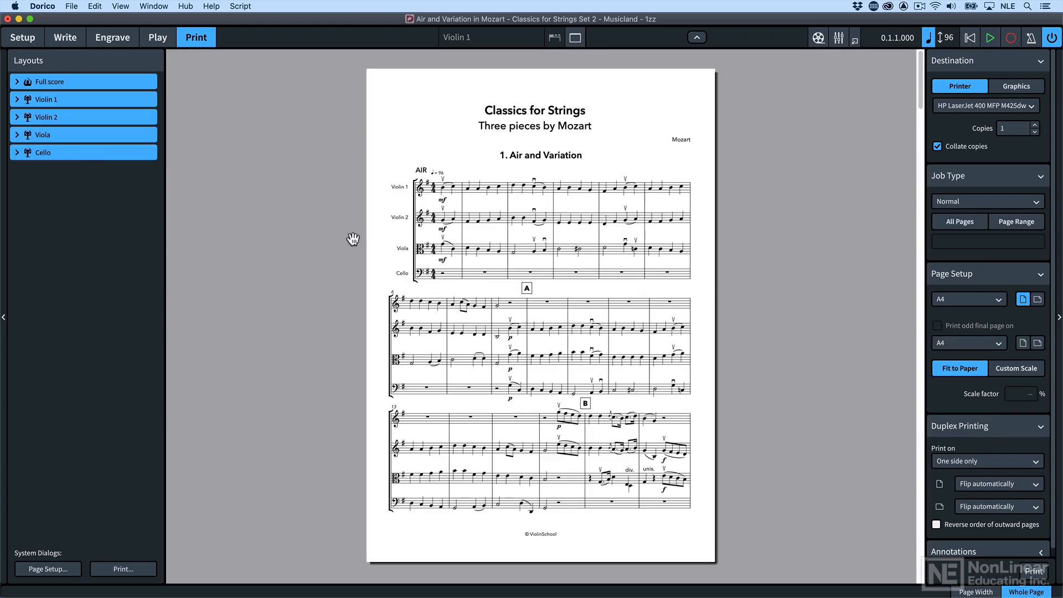
pyautogui.click(1028, 85)
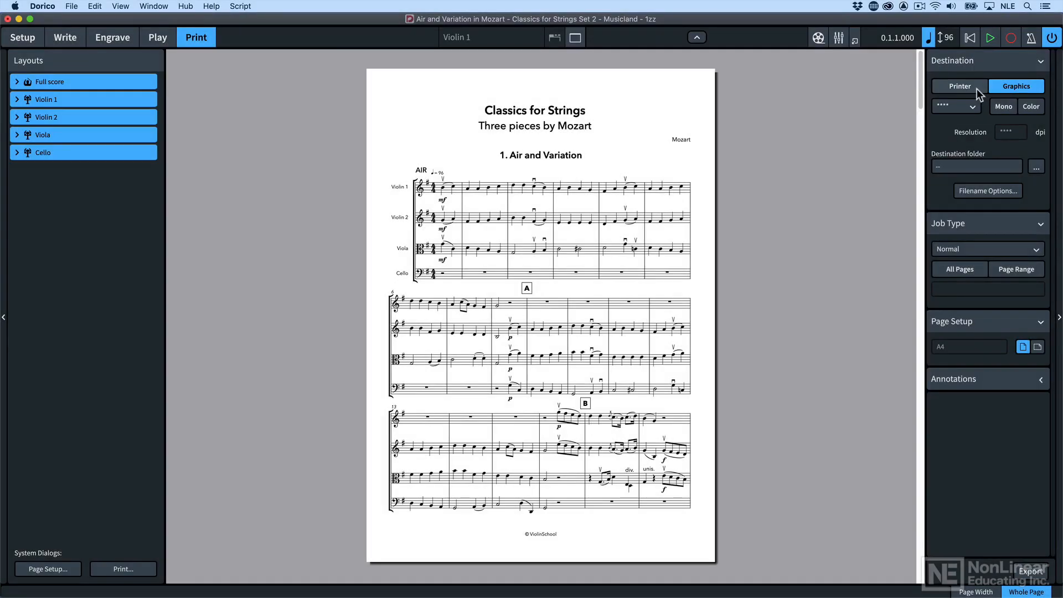
pyautogui.click(976, 89)
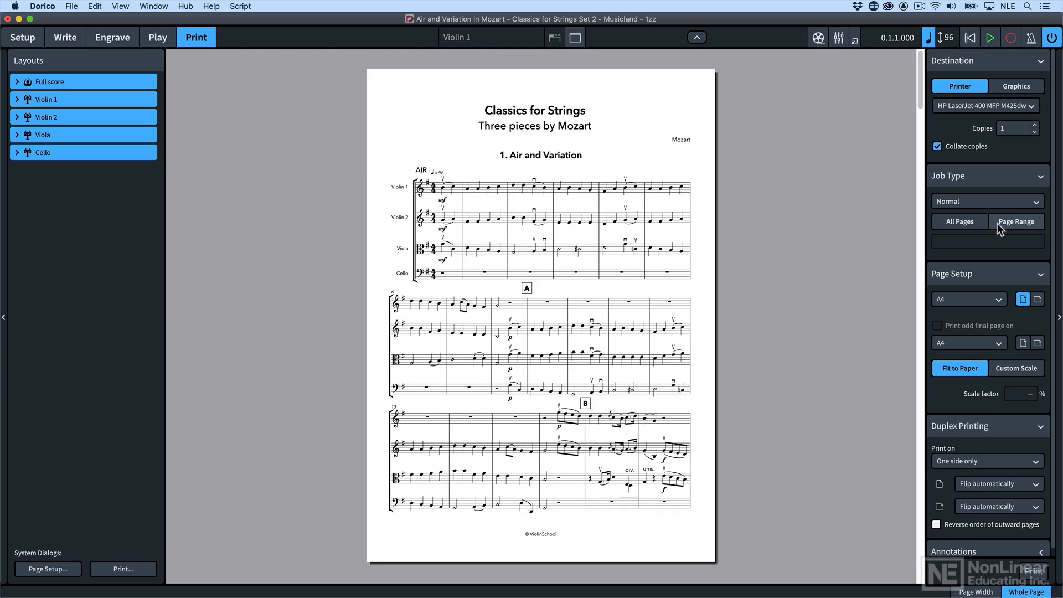
# Set all selected layouts to print all pages, and preview individual parts before selecting only the Full score
pyautogui.click(968, 221)
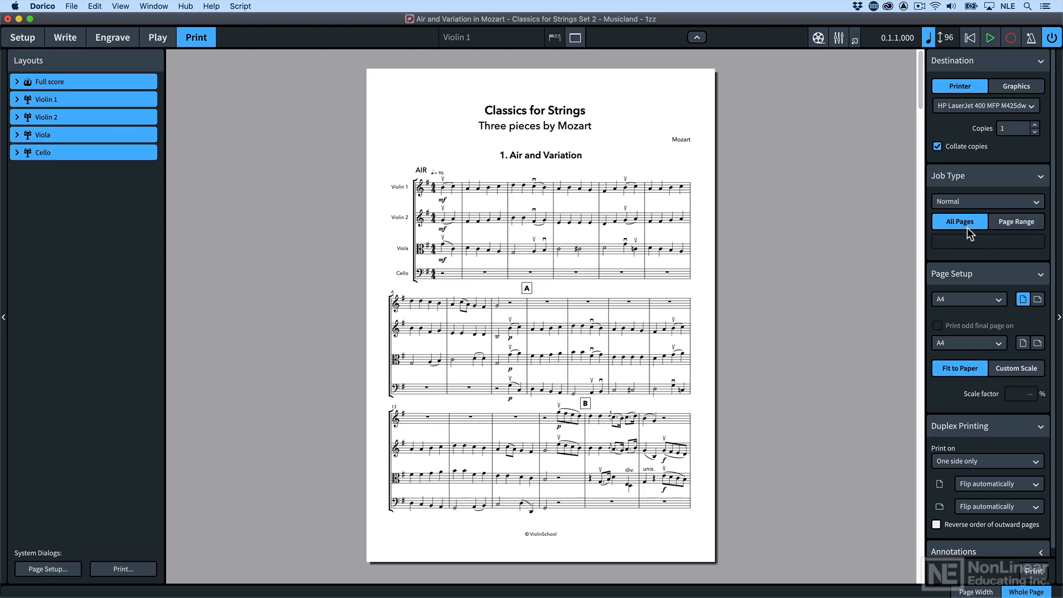
pyautogui.click(115, 84)
pyautogui.click(111, 100)
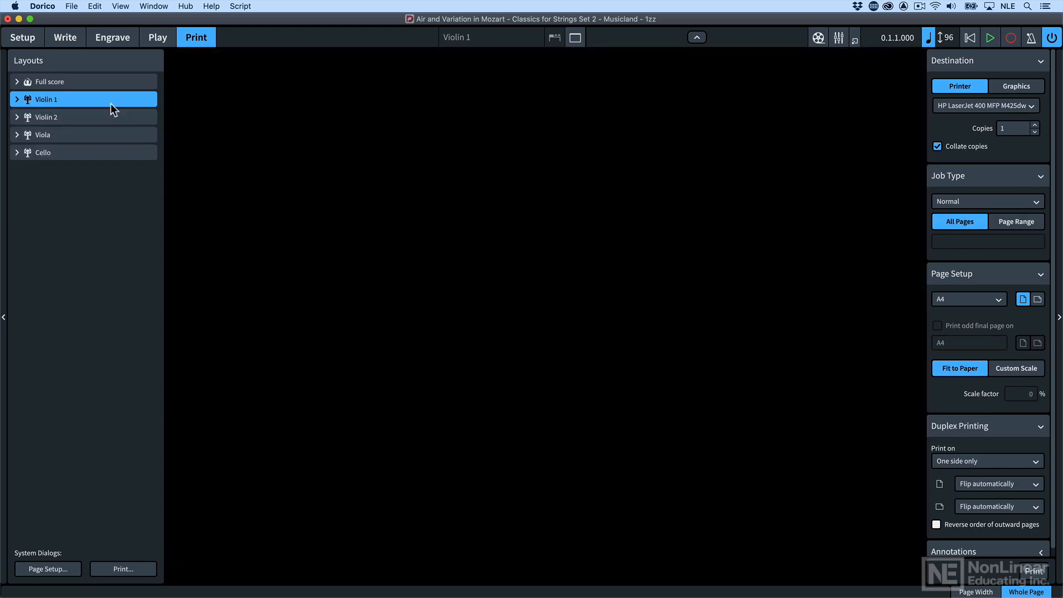
pyautogui.click(111, 117)
pyautogui.click(111, 135)
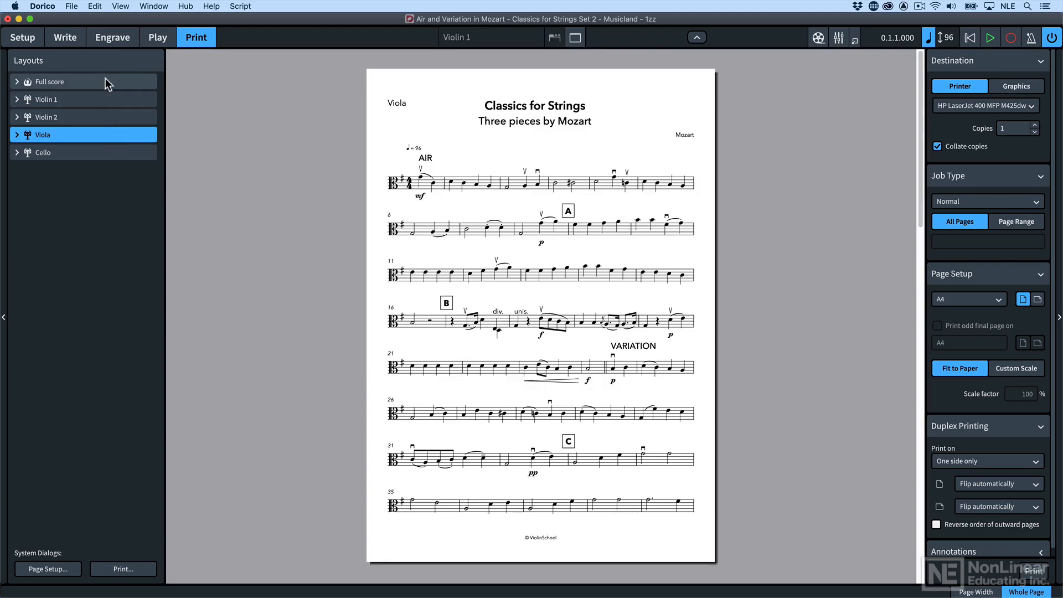
pyautogui.click(105, 80)
# Set the full score's job type to Spreads and look through the facing pages
pyautogui.click(996, 209)
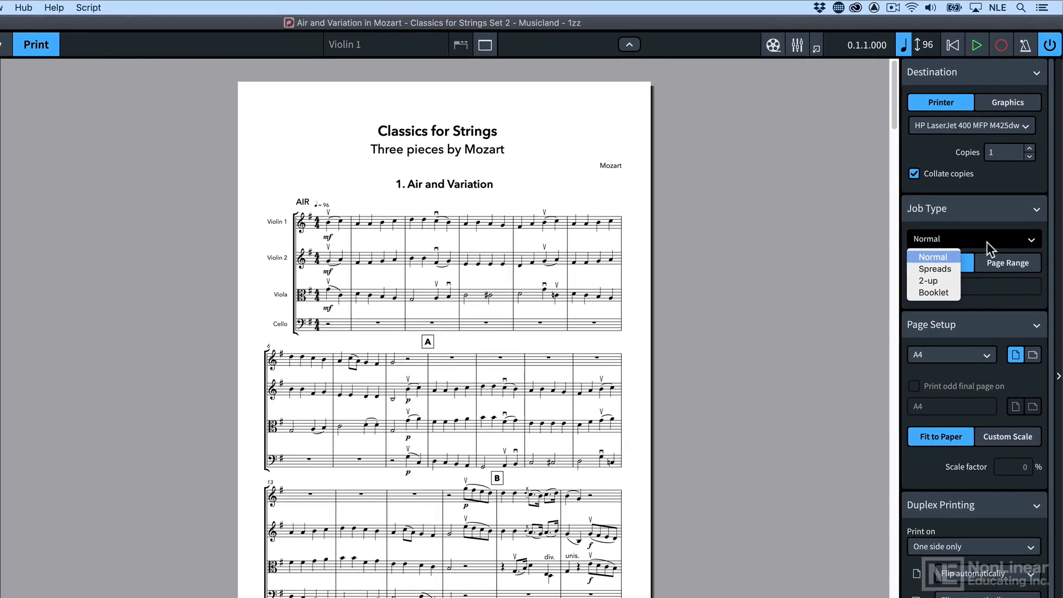
pyautogui.click(969, 231)
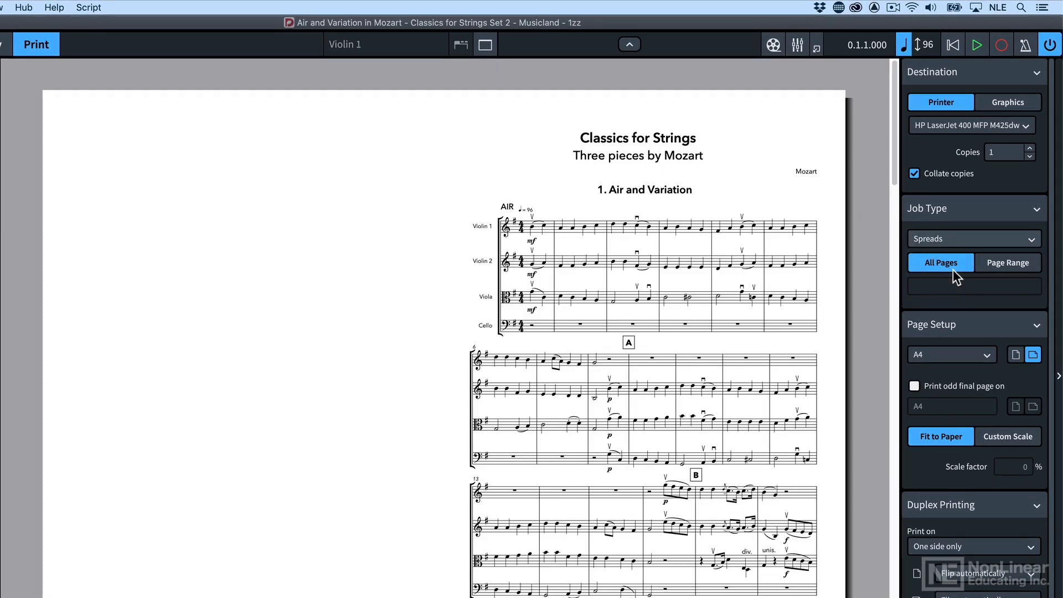
pyautogui.moveTo(895, 169); pyautogui.dragTo(892, 228)
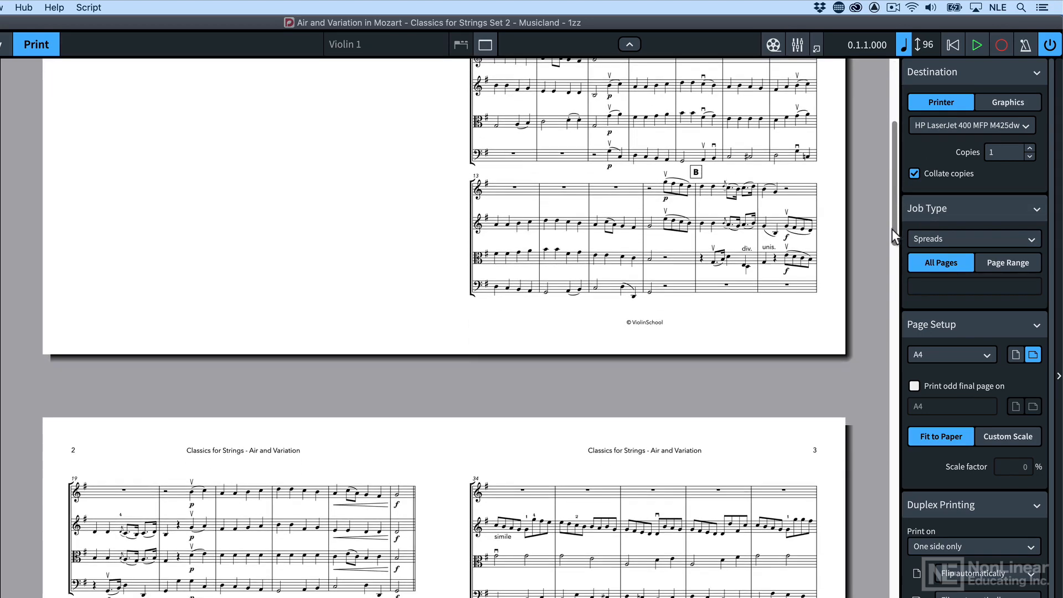
pyautogui.moveTo(892, 228); pyautogui.dragTo(872, 152)
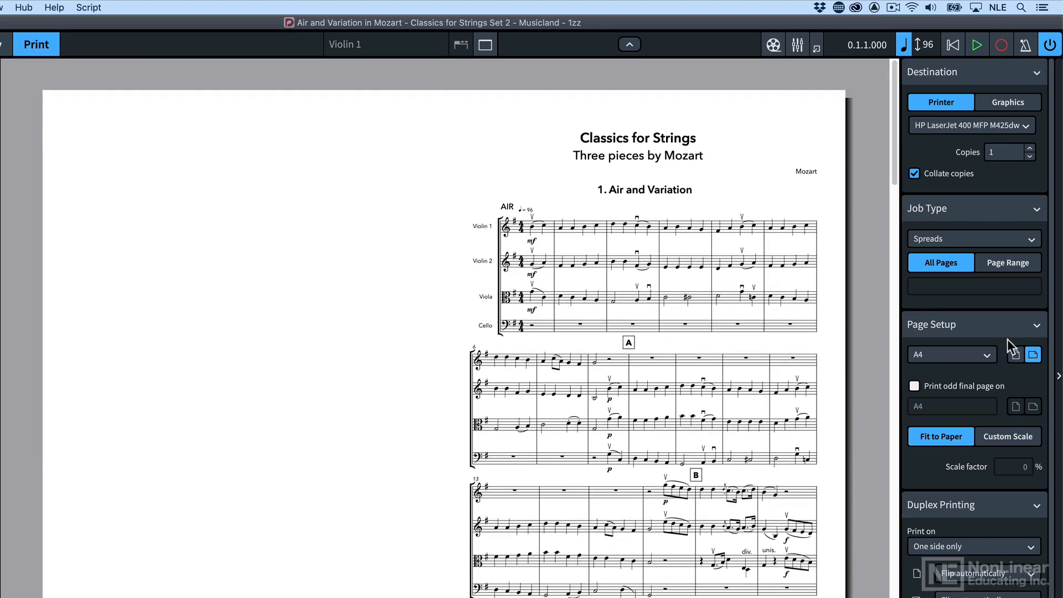
# Try the 2-up job type for the full score, followed by Booklet
pyautogui.click(964, 242)
pyautogui.click(950, 278)
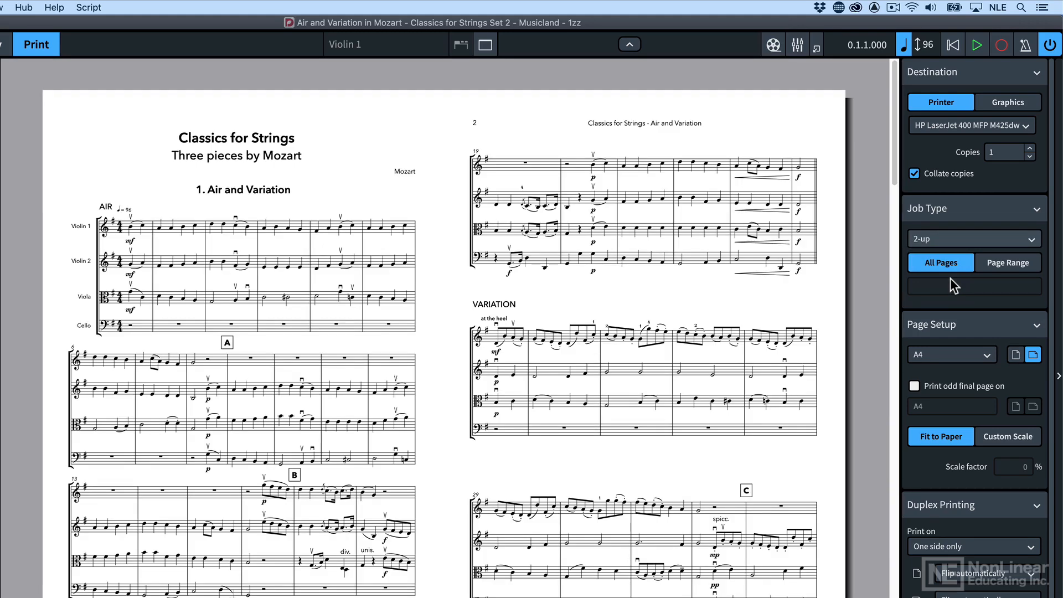
pyautogui.click(951, 243)
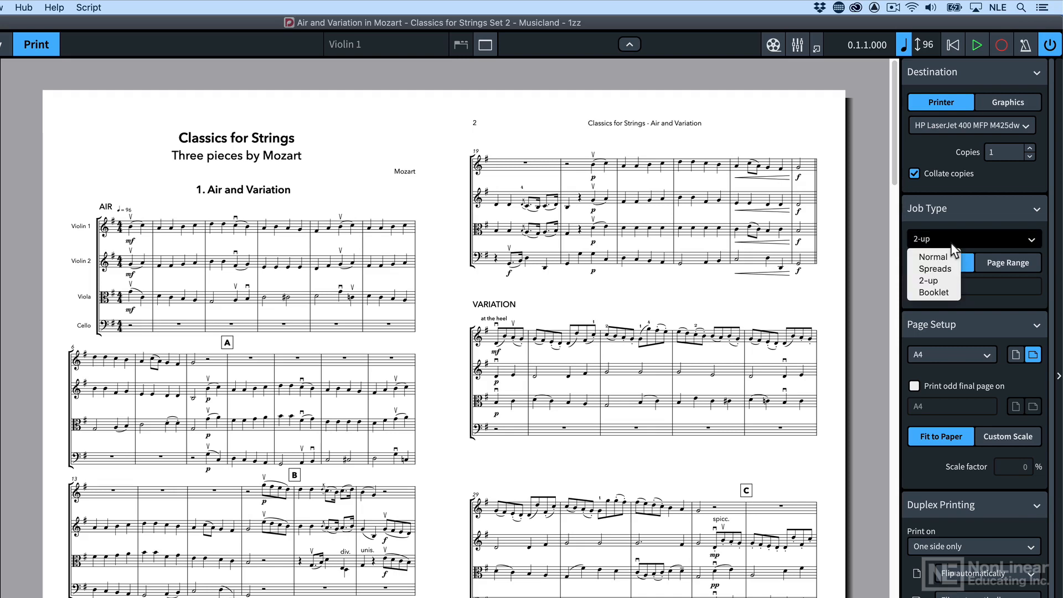
pyautogui.click(943, 291)
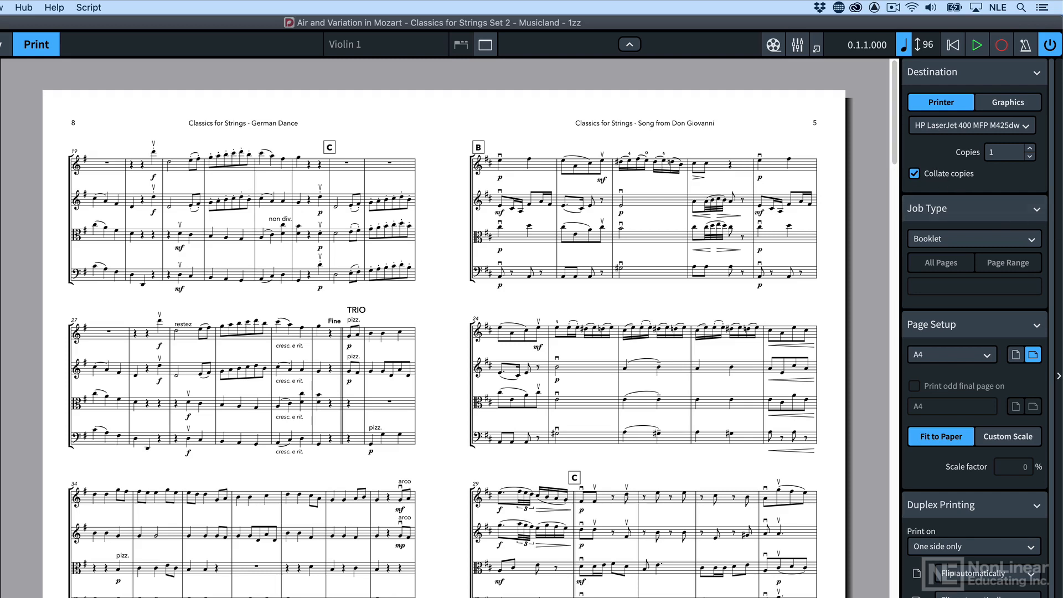
# Check the available paper sizes while keeping A4, and set the full score's job type back to Normal
pyautogui.click(935, 356)
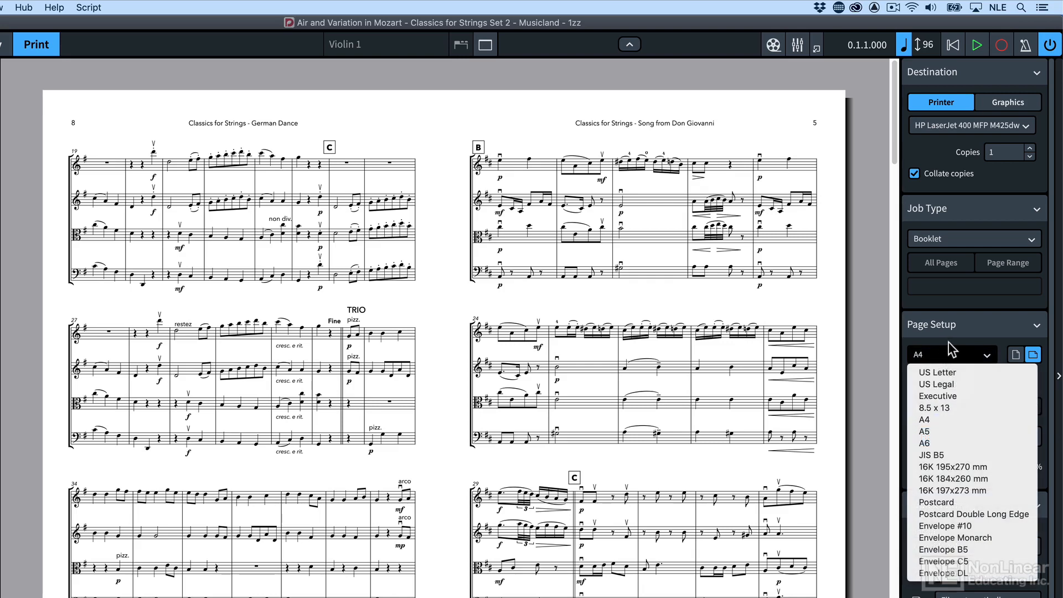
pyautogui.click(948, 342)
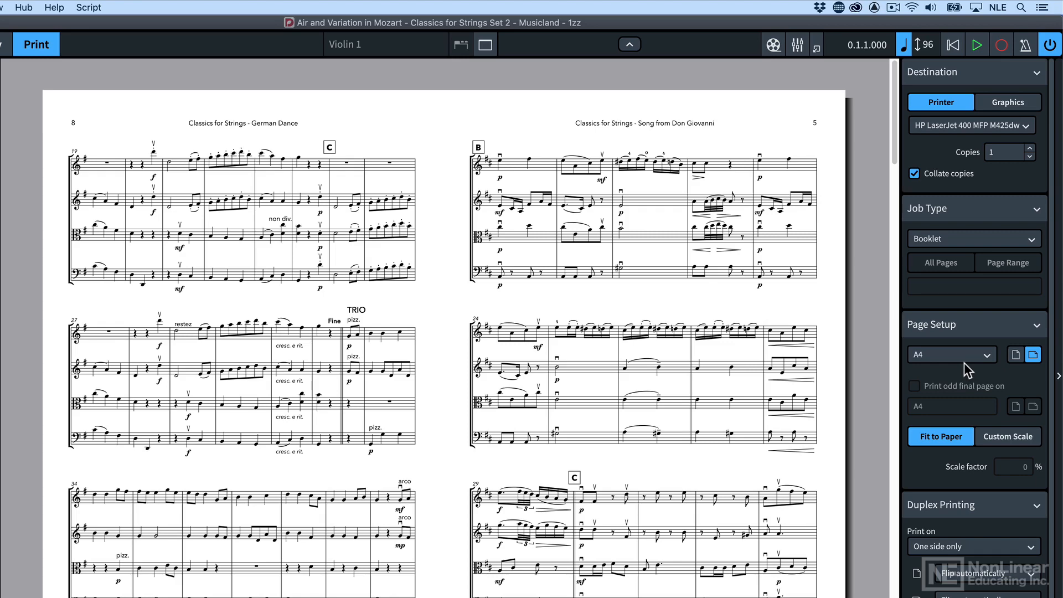
pyautogui.click(940, 239)
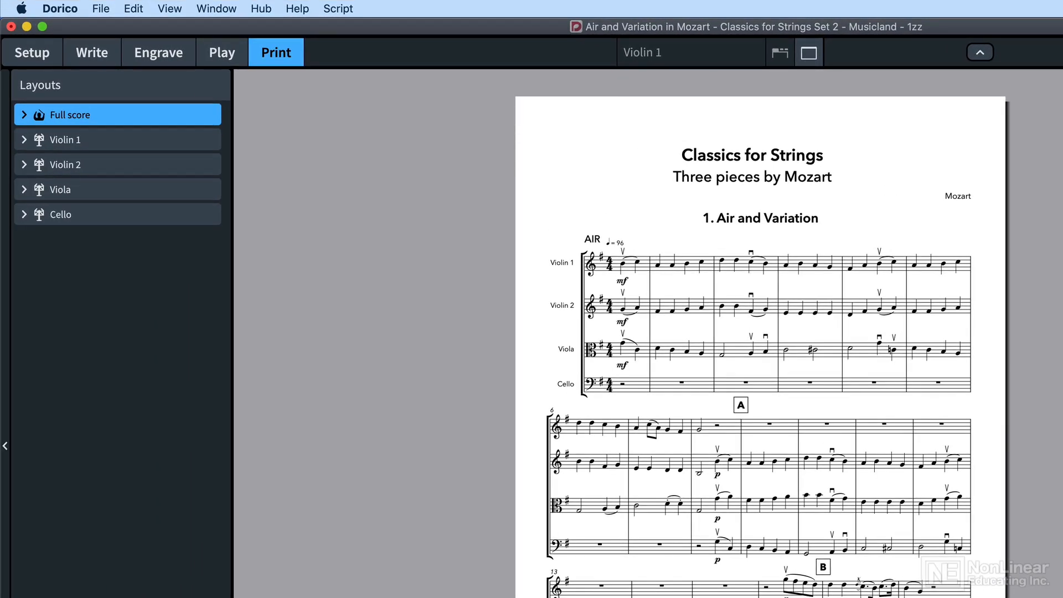
# Expand the Full score, Violin 1 and Violin 2 layouts to view their paper size and page count
pyautogui.click(23, 117)
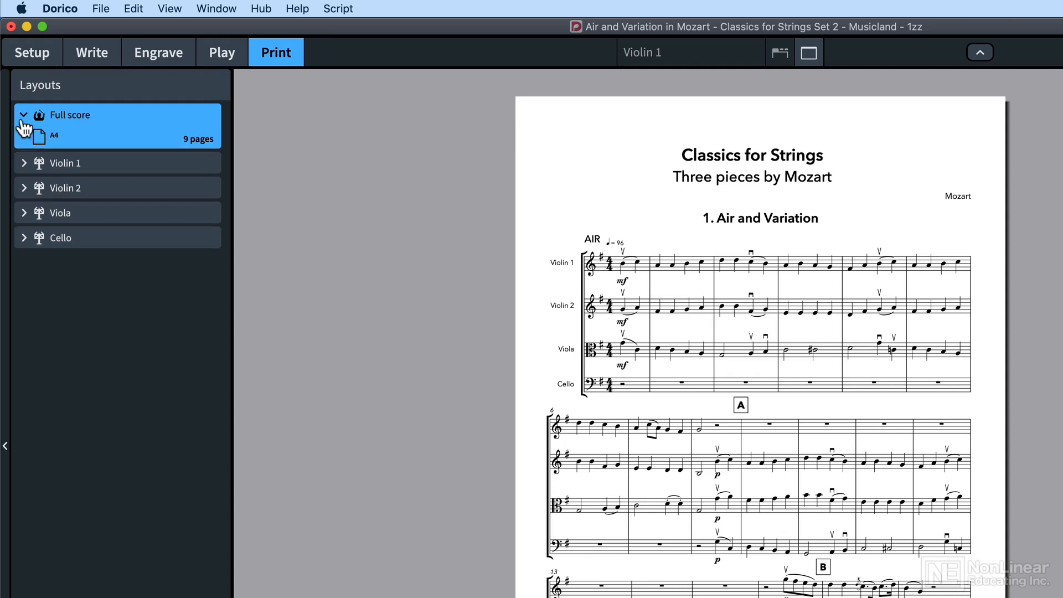
pyautogui.click(24, 165)
pyautogui.click(23, 212)
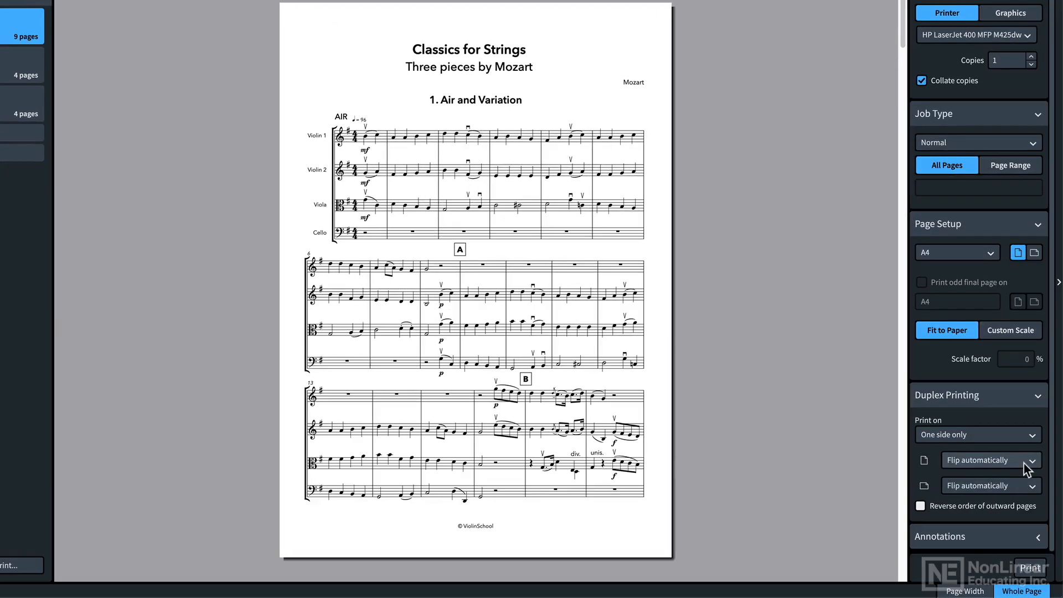
# Check the duplex flip options for portrait pages, and expand the annotation settings
pyautogui.click(1032, 460)
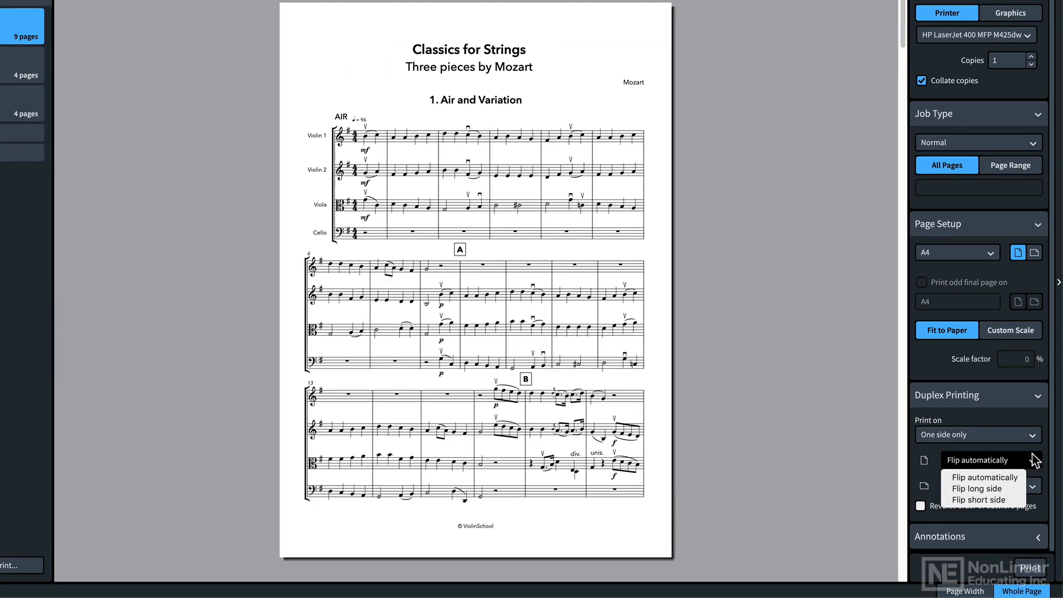
pyautogui.click(1034, 461)
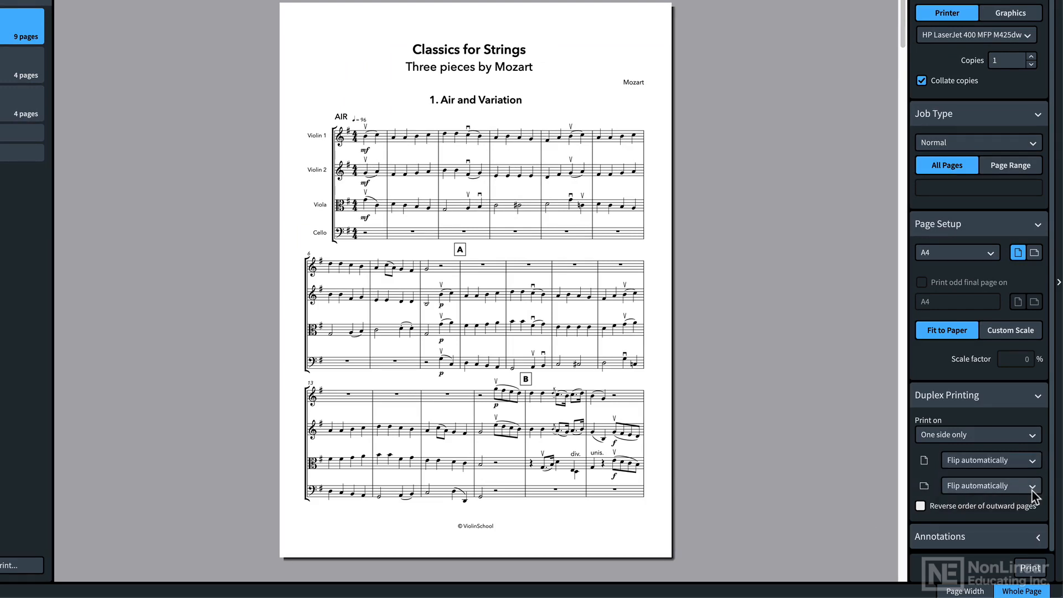
pyautogui.click(1013, 527)
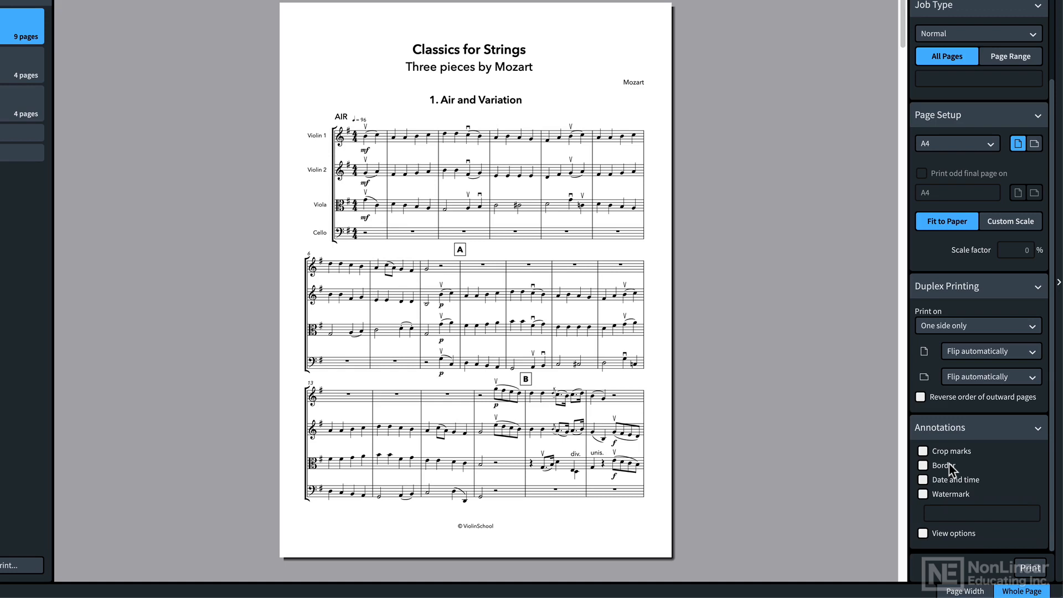
# Print the full score at a custom scale factor of 80% instead of fitting it to the paper
pyautogui.click(1012, 221)
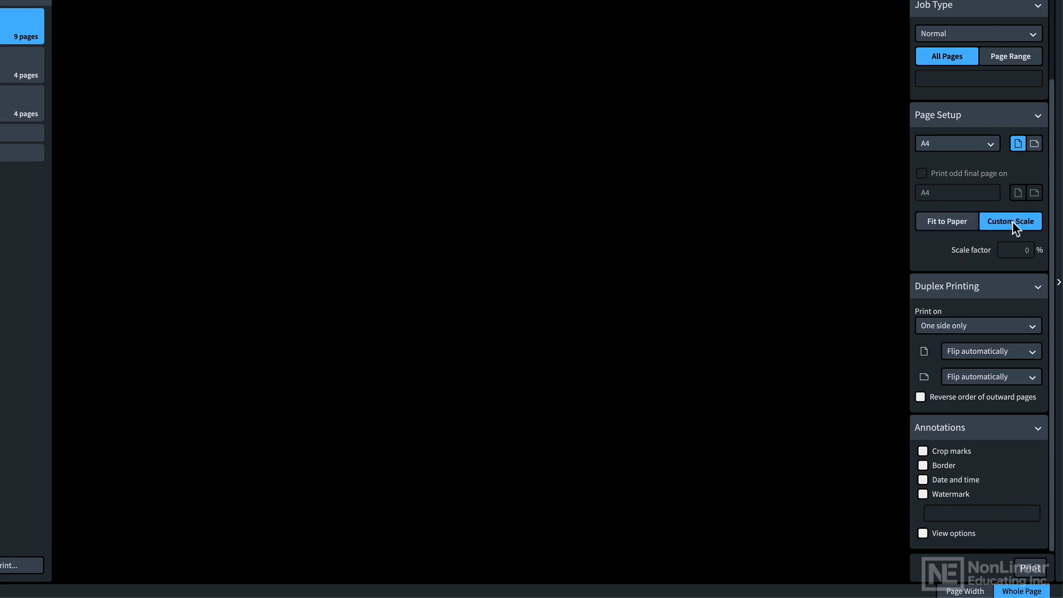
pyautogui.click(1016, 250)
pyautogui.write('80')
pyautogui.press('Return')
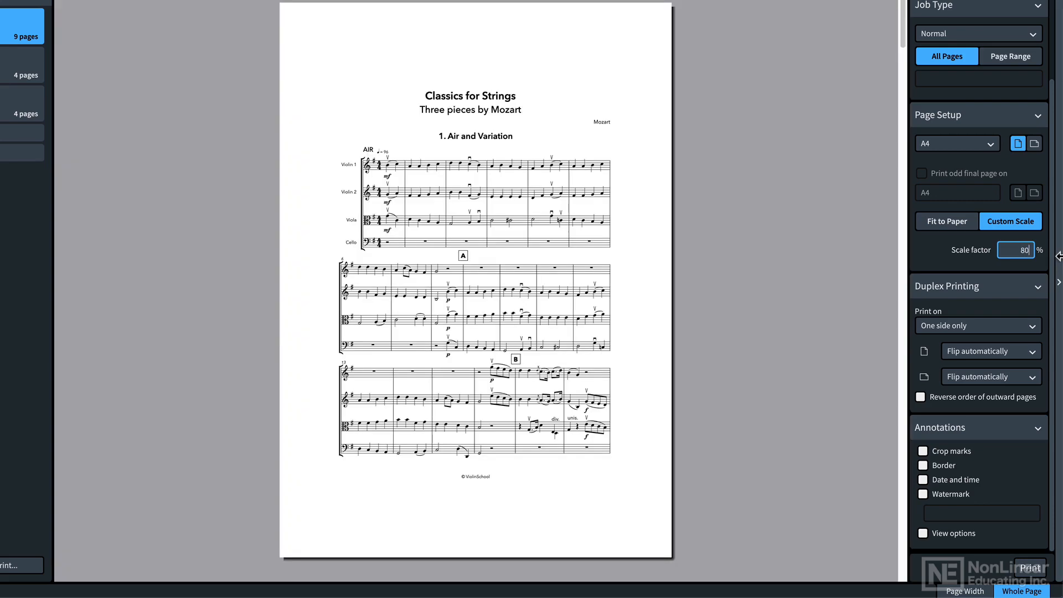
# Add crop marks and a border to the full score printout, and preview the date and time annotation without keeping it
pyautogui.click(923, 451)
pyautogui.click(923, 465)
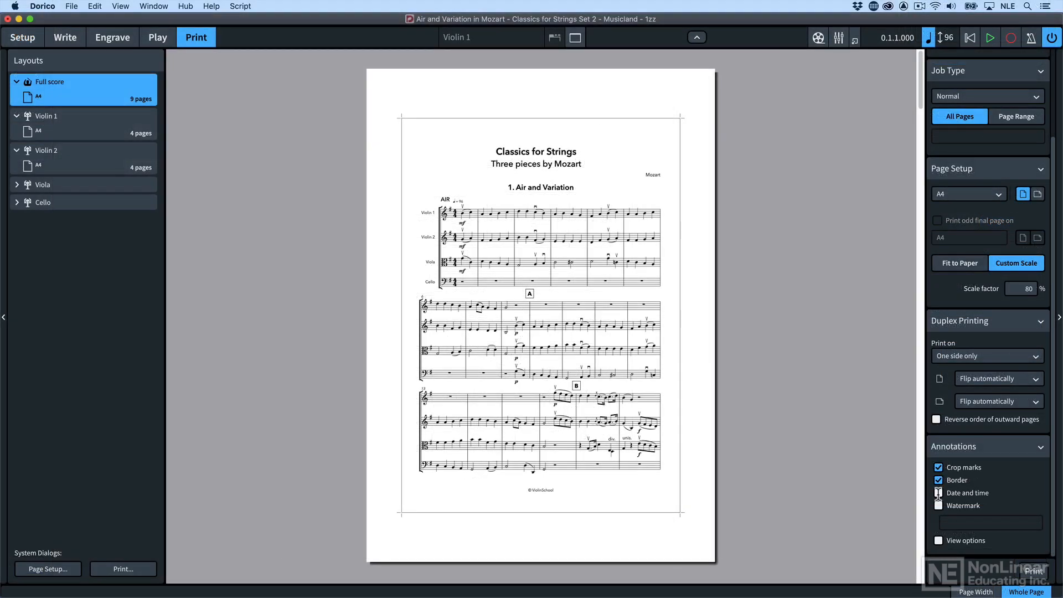
pyautogui.click(938, 492)
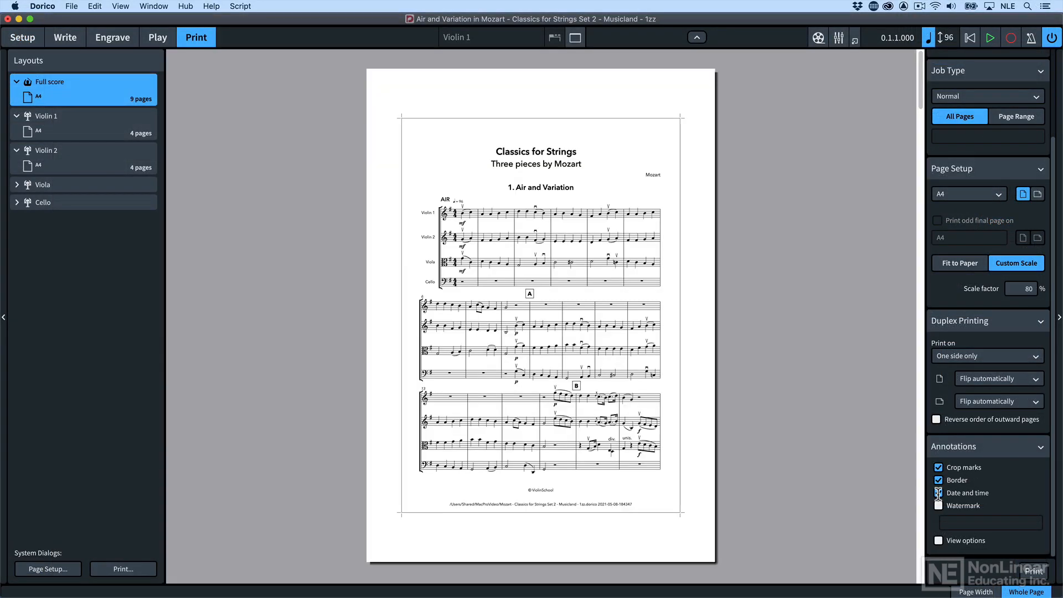
pyautogui.click(938, 492)
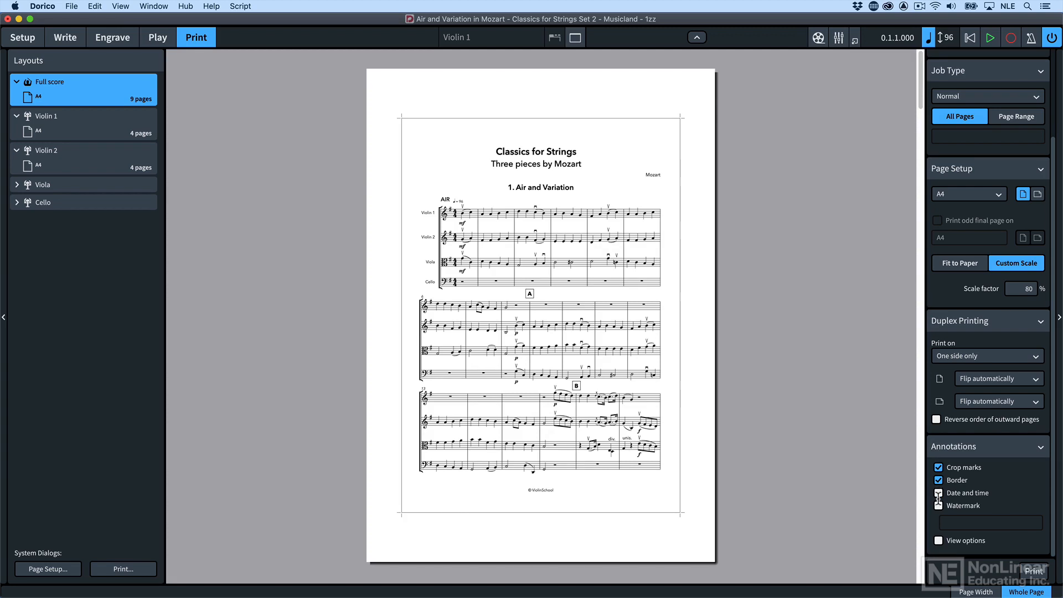
# Print the watermark text "hello" across the full score and include the view options, checking which view settings are active
pyautogui.click(938, 506)
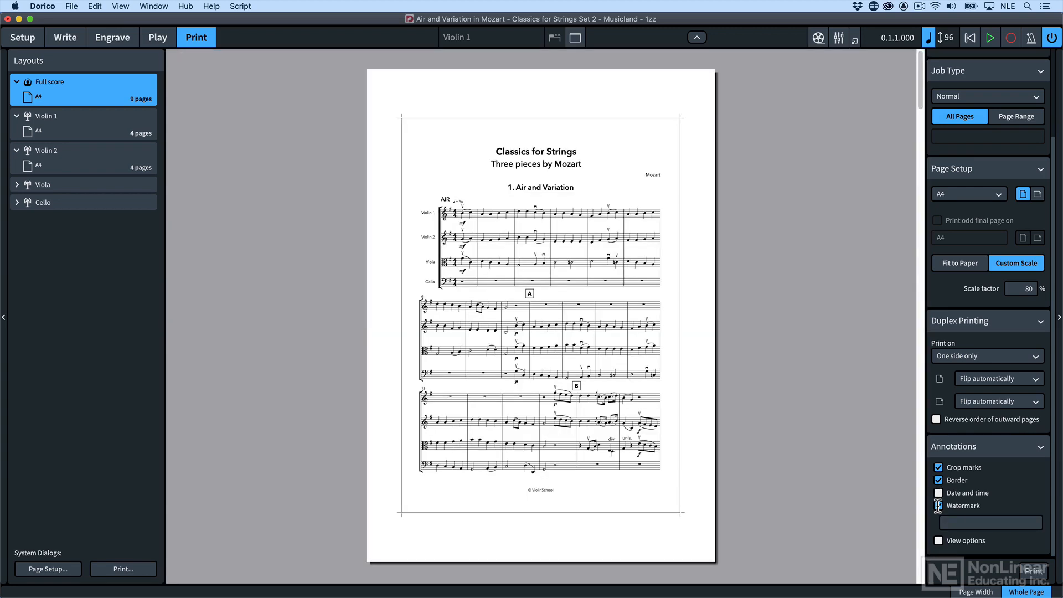
pyautogui.click(949, 522)
pyautogui.write('hello')
pyautogui.press('Return')
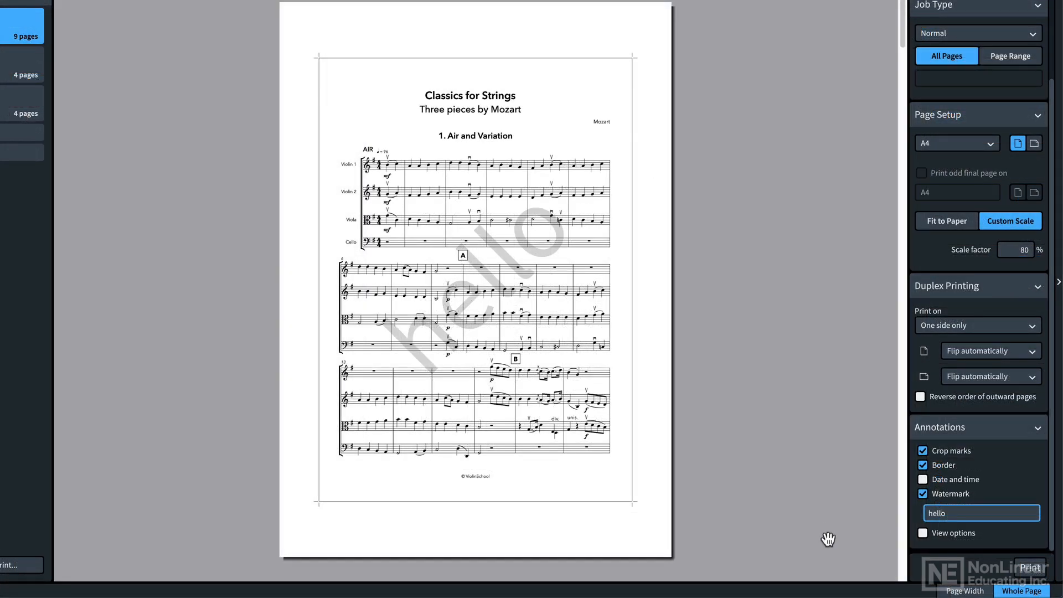
pyautogui.click(922, 533)
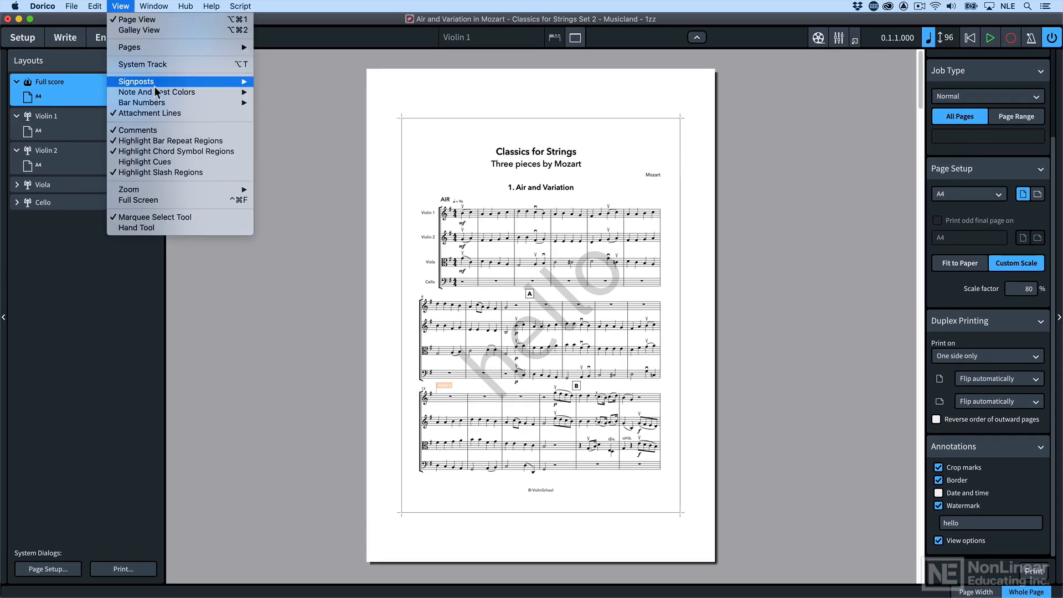
pyautogui.moveTo(181, 80)
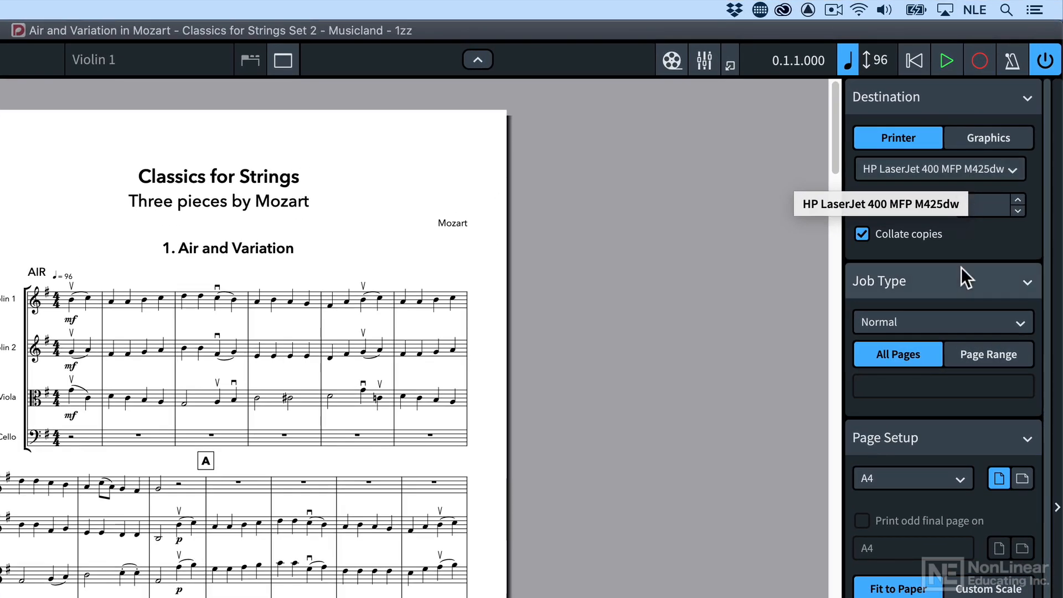
# Change the output destination to Graphics, check the resolution setting for PNG, and set the format to PDF
pyautogui.click(976, 138)
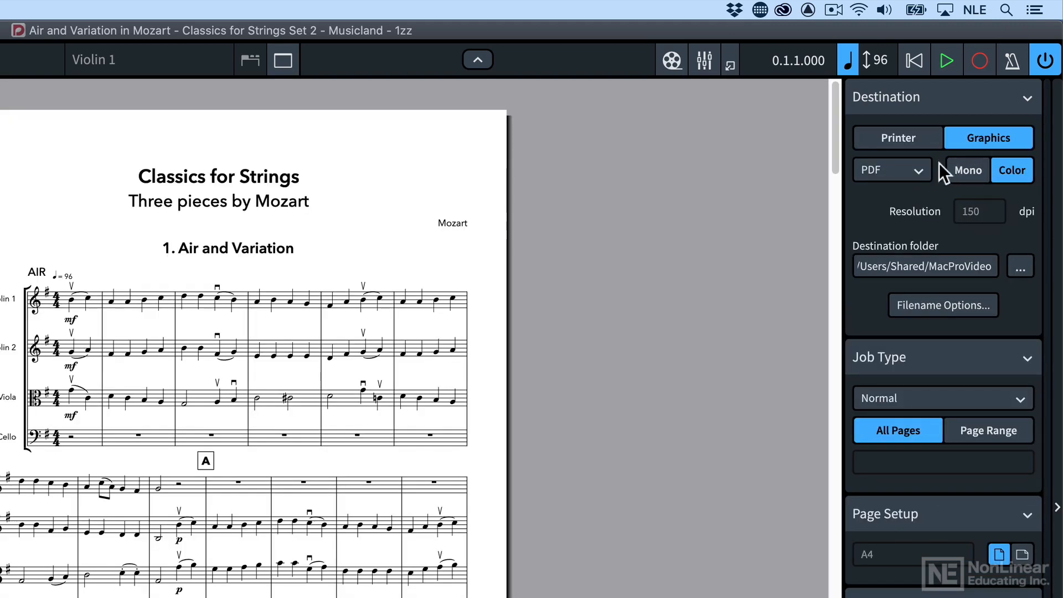
pyautogui.click(917, 177)
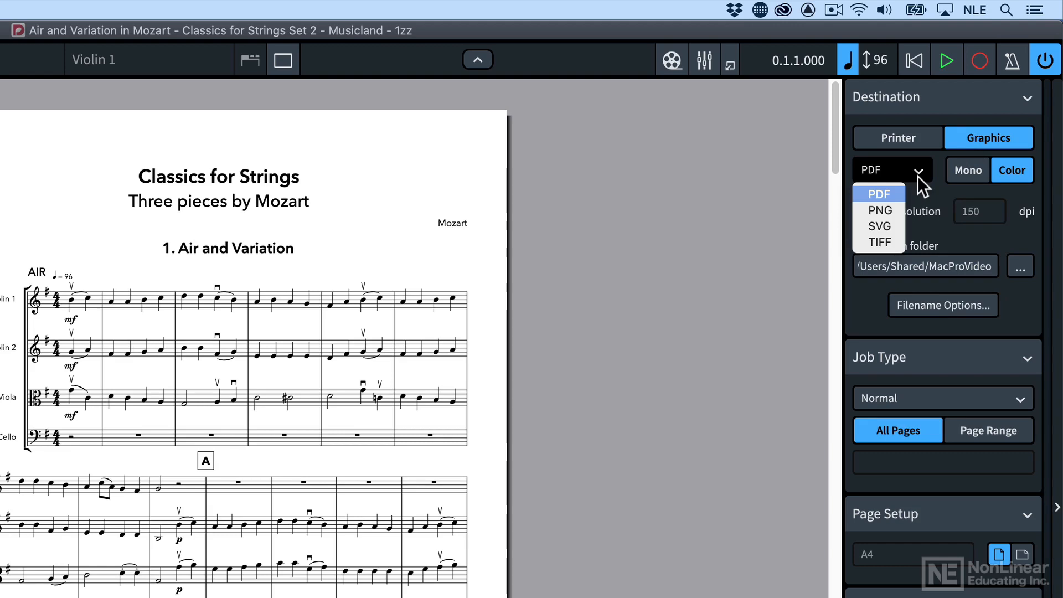
pyautogui.click(900, 209)
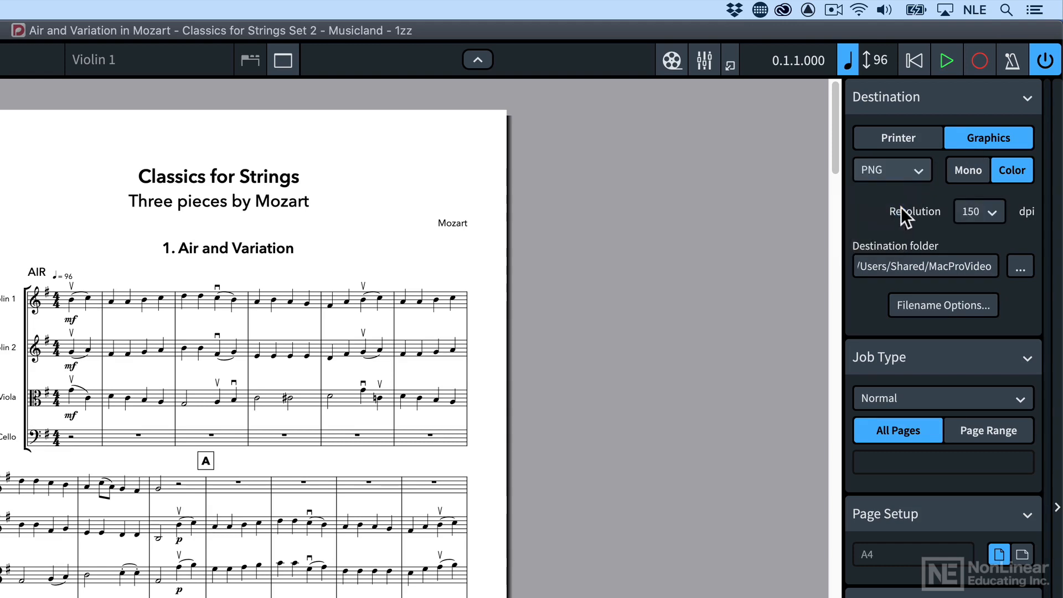
pyautogui.click(992, 210)
pyautogui.click(1014, 209)
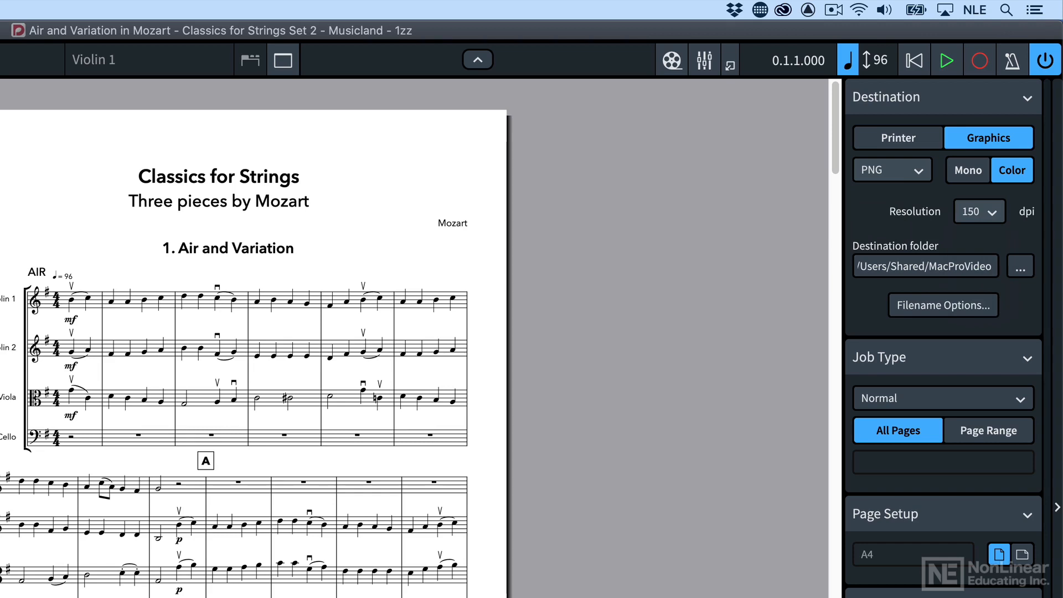
pyautogui.click(878, 169)
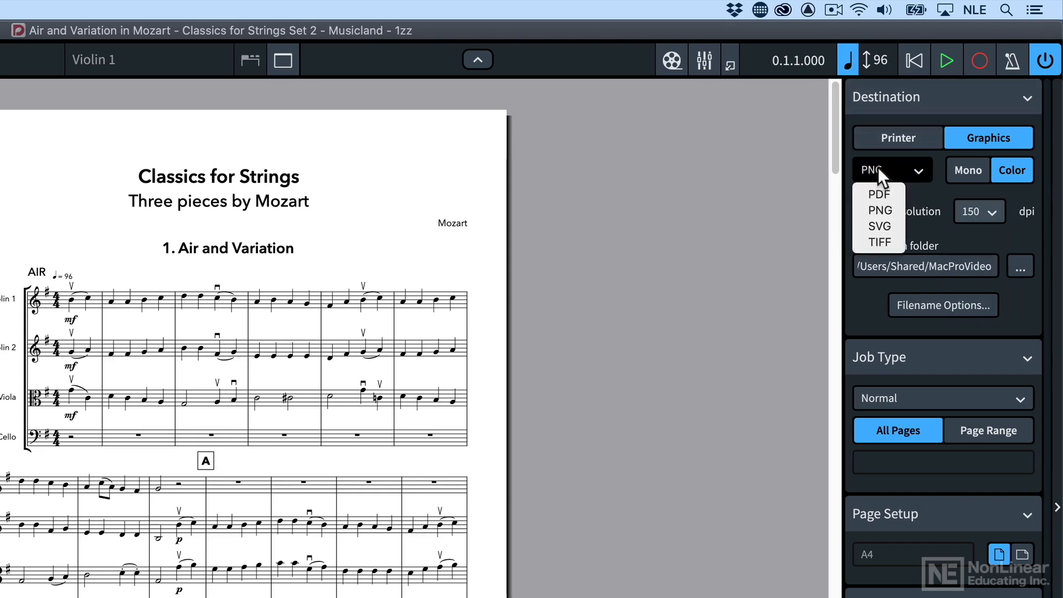
pyautogui.click(879, 195)
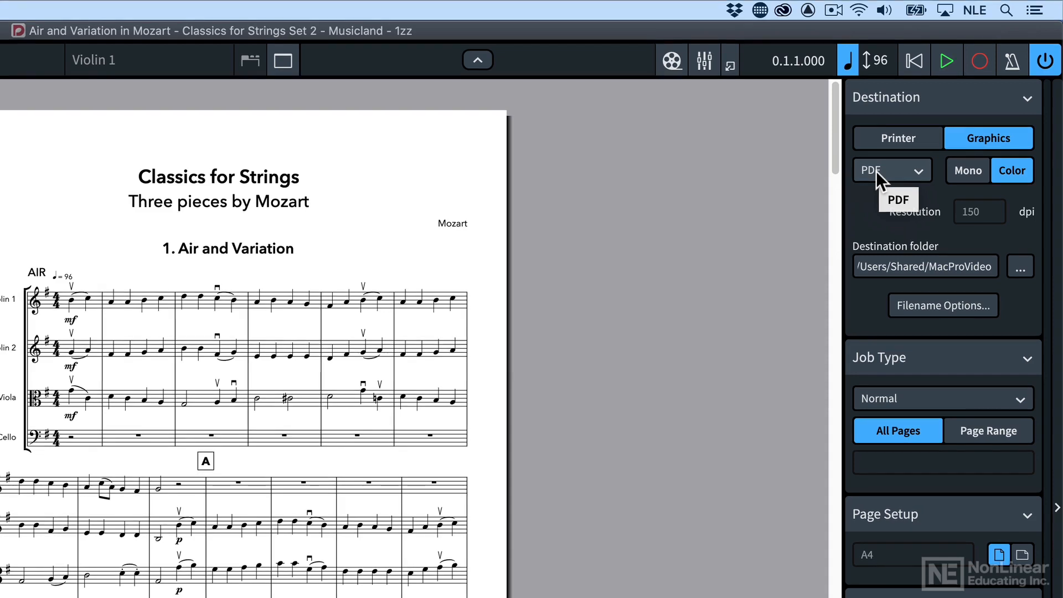
# Compare the Mono and Color options while keeping Color, and look at the destination folder chooser without changing the folder
pyautogui.click(966, 173)
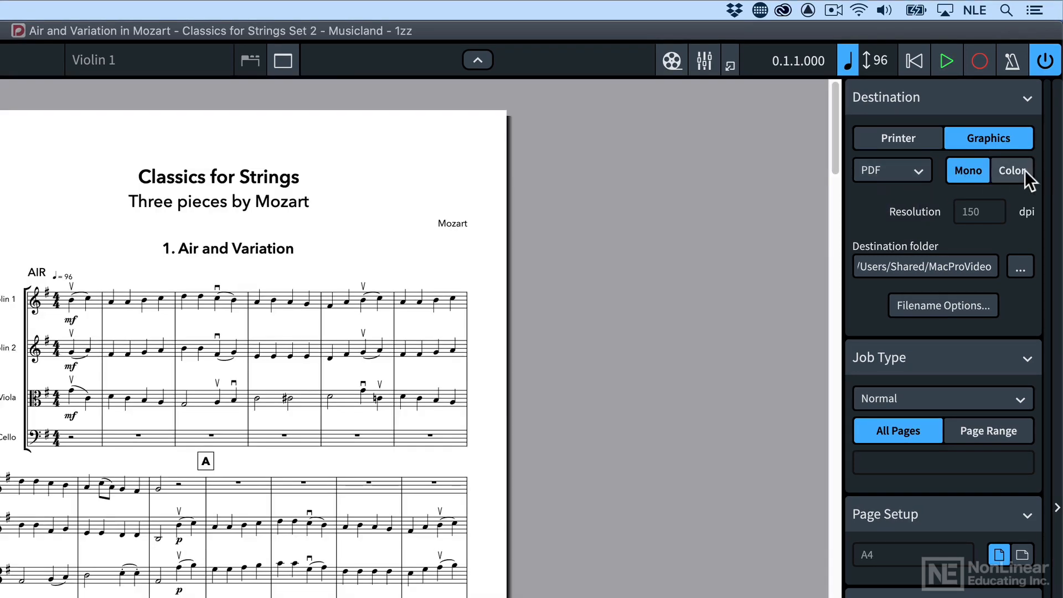
pyautogui.click(1022, 173)
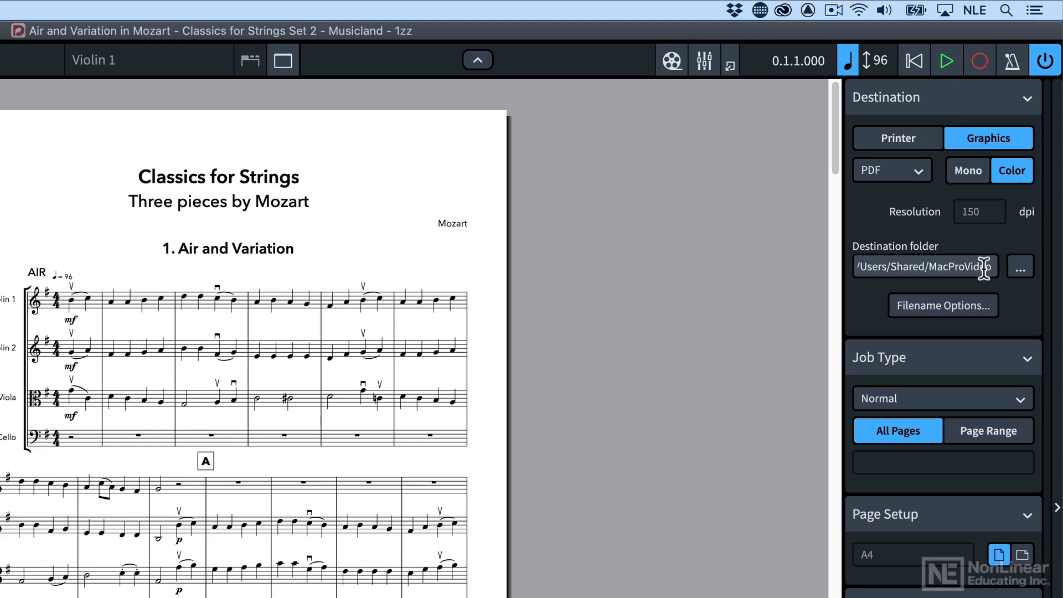
pyautogui.click(1018, 269)
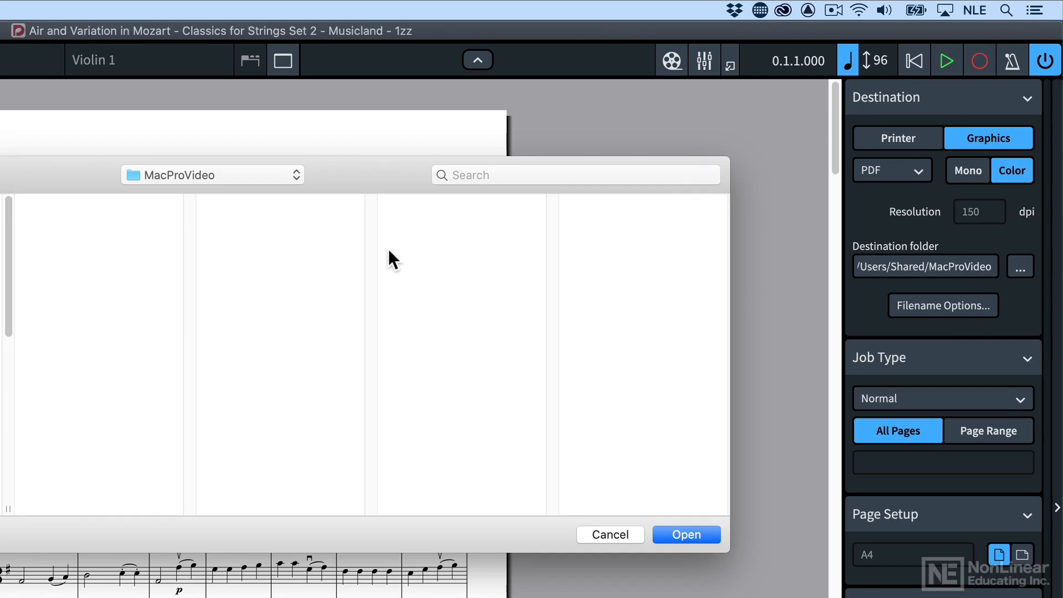
pyautogui.press('Escape')
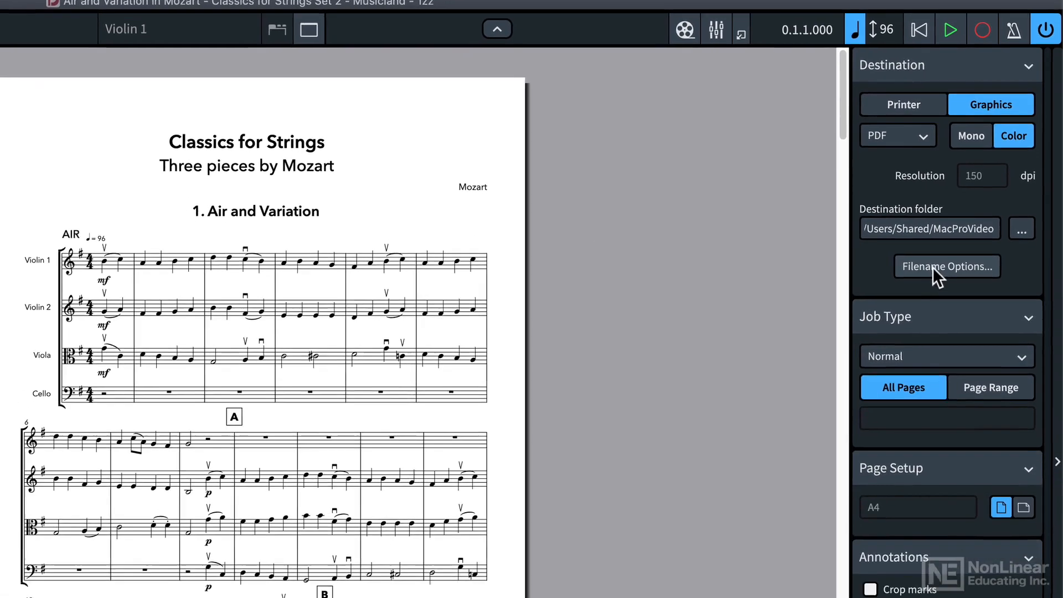
# Try adding a separator and the time ingredient ($h) to the end of the PDF filename recipe
pyautogui.click(927, 307)
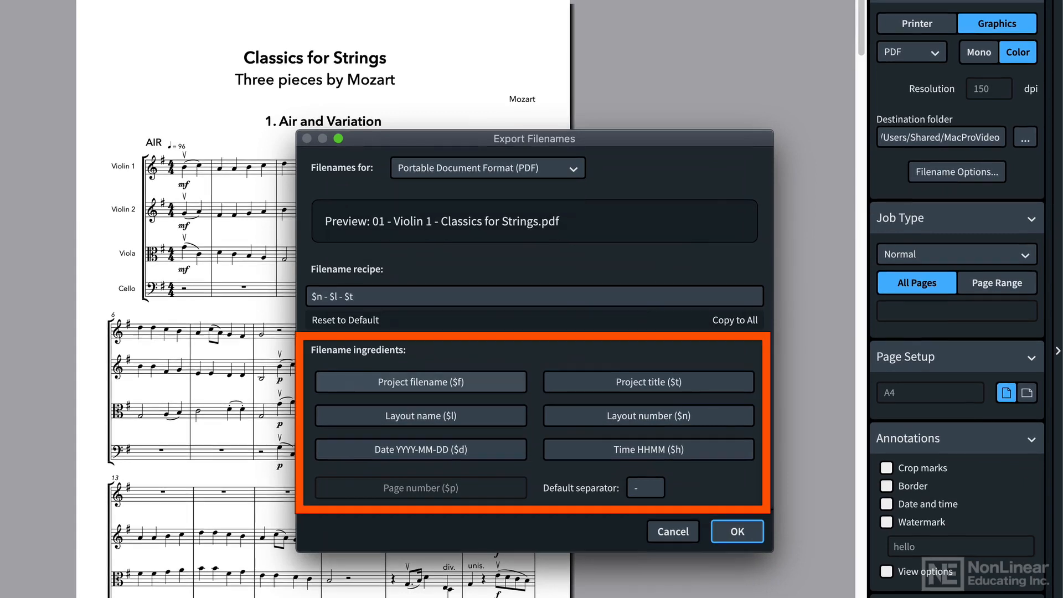
pyautogui.click(520, 297)
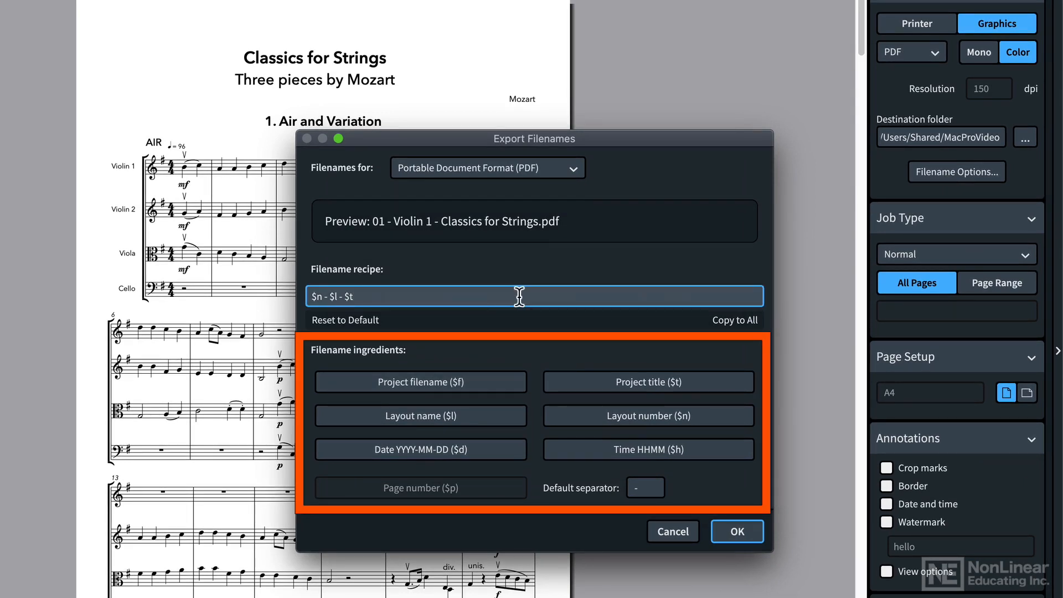
pyautogui.write('-')
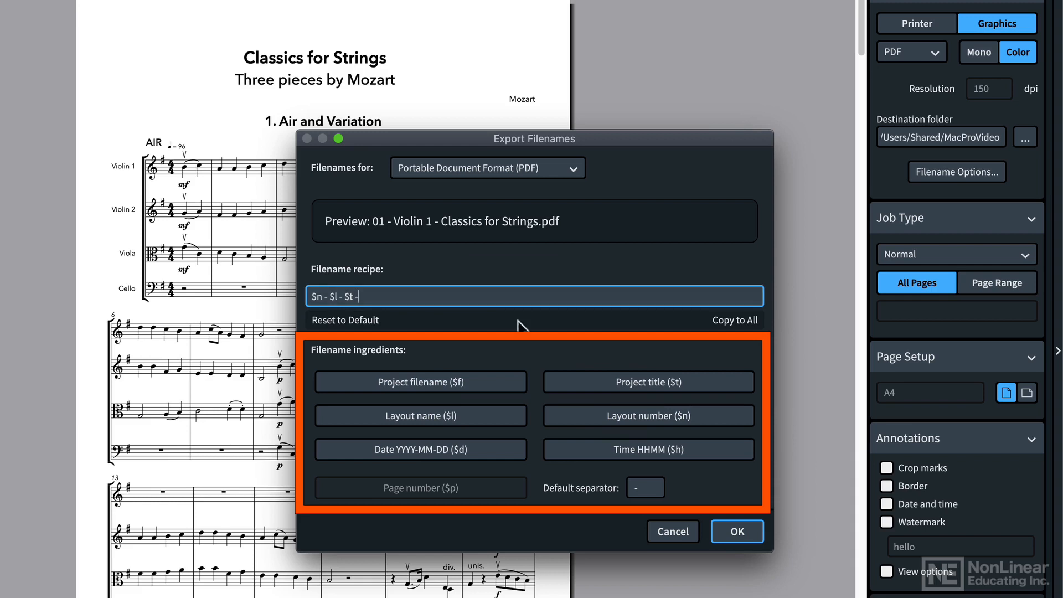
pyautogui.click(645, 448)
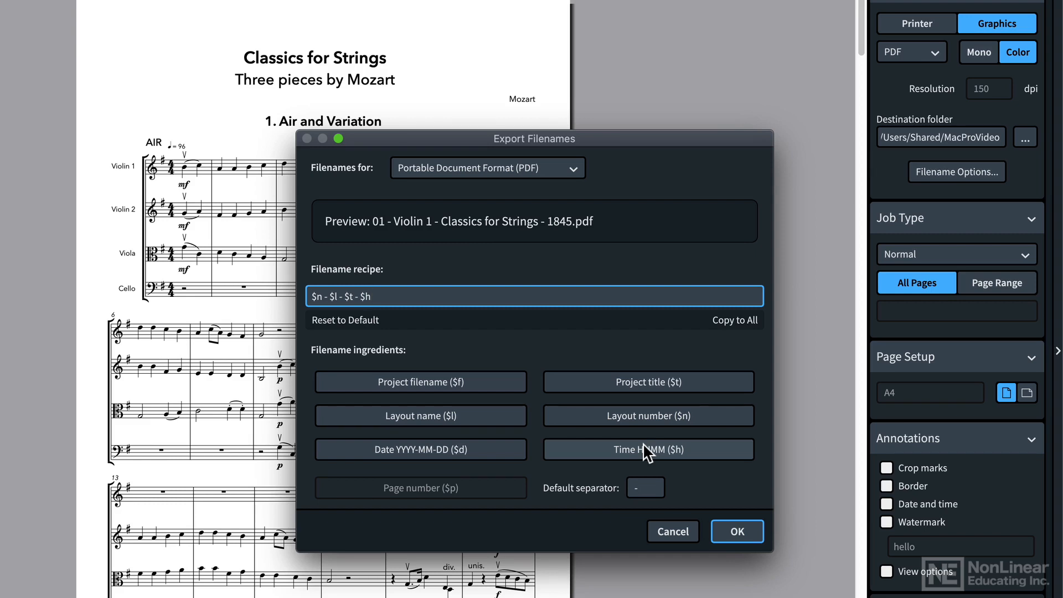
pyautogui.click(672, 528)
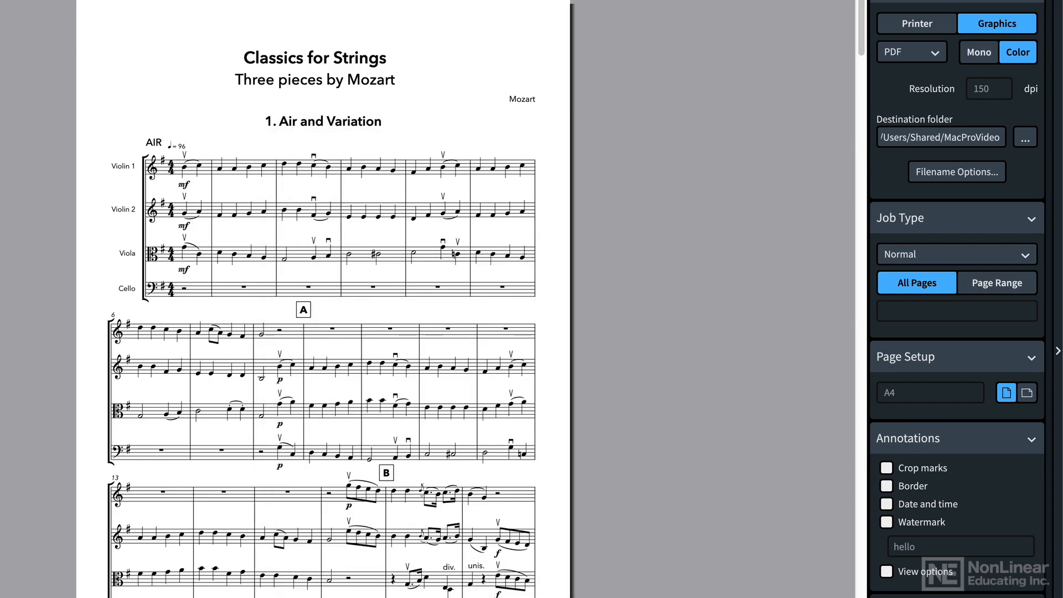
pyautogui.click(902, 256)
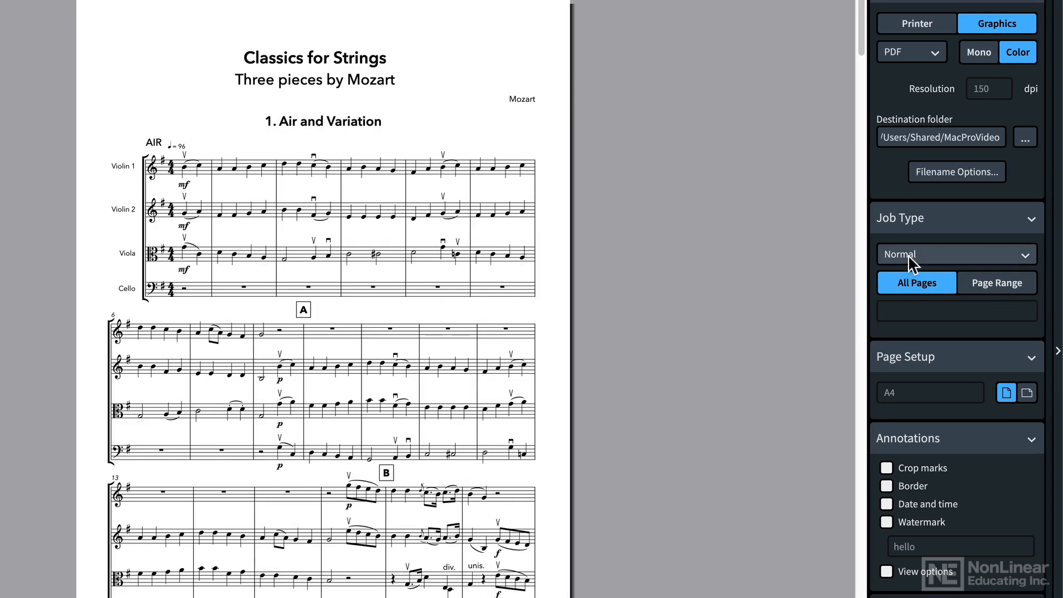
pyautogui.click(908, 275)
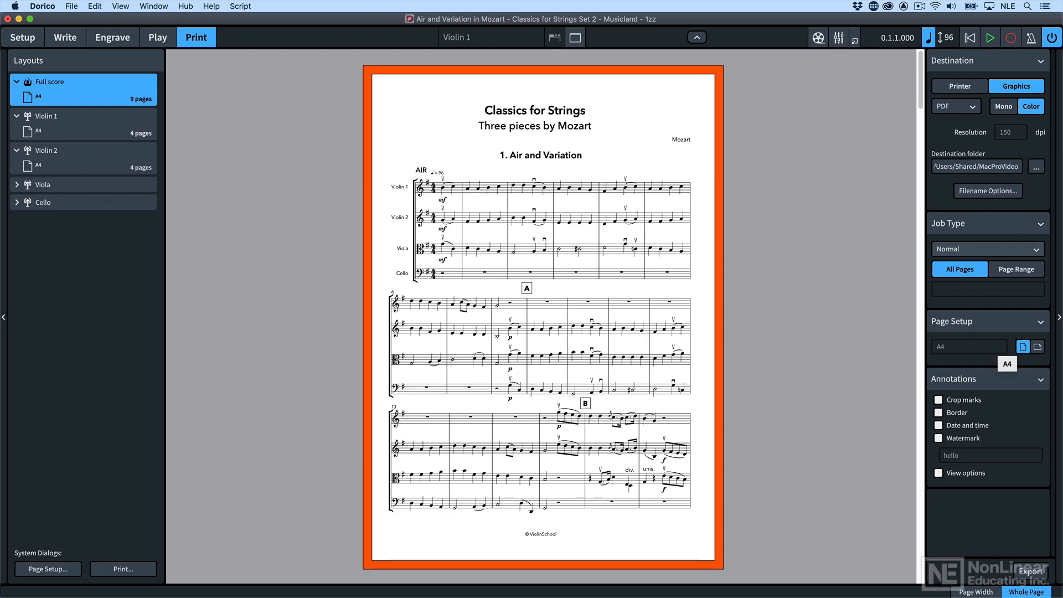
# In Engrave mode, create a graphic slice around the first bar of Violin 1's Air, starting about 22 mm from the left and 60 mm from the top
pyautogui.click(118, 39)
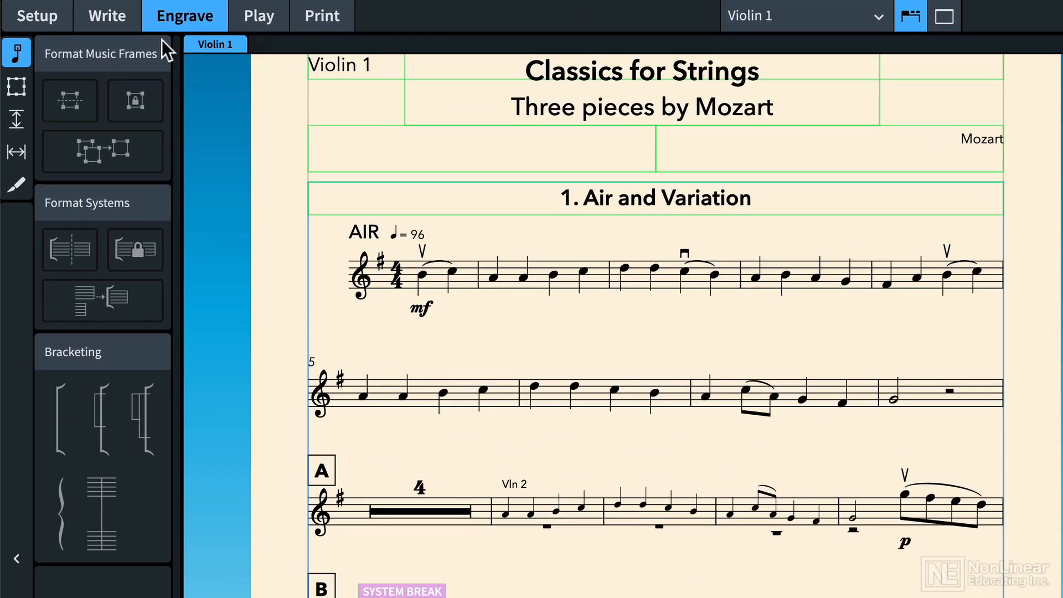
pyautogui.click(22, 177)
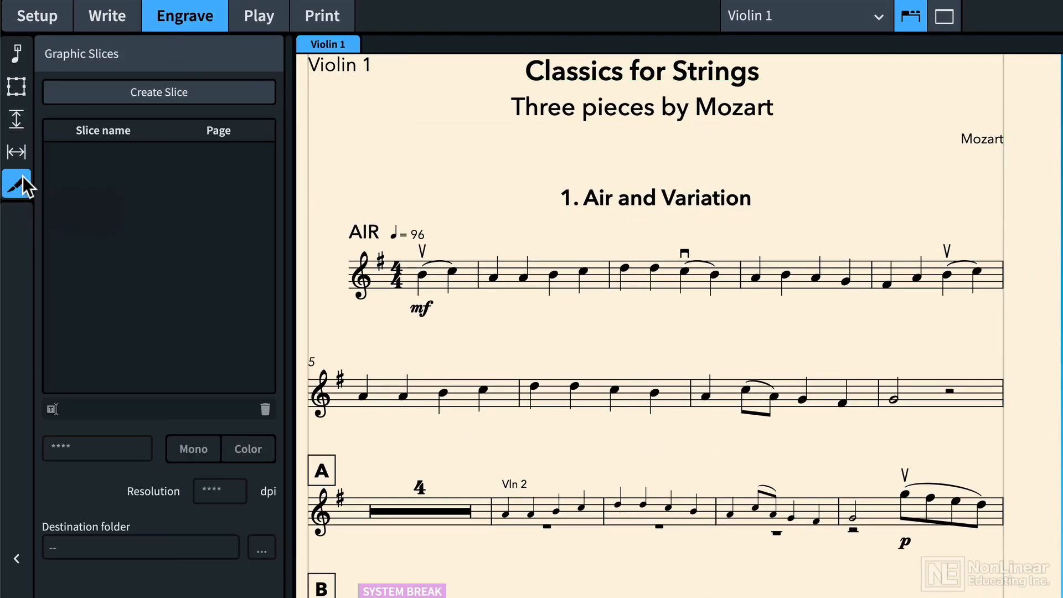
pyautogui.click(112, 97)
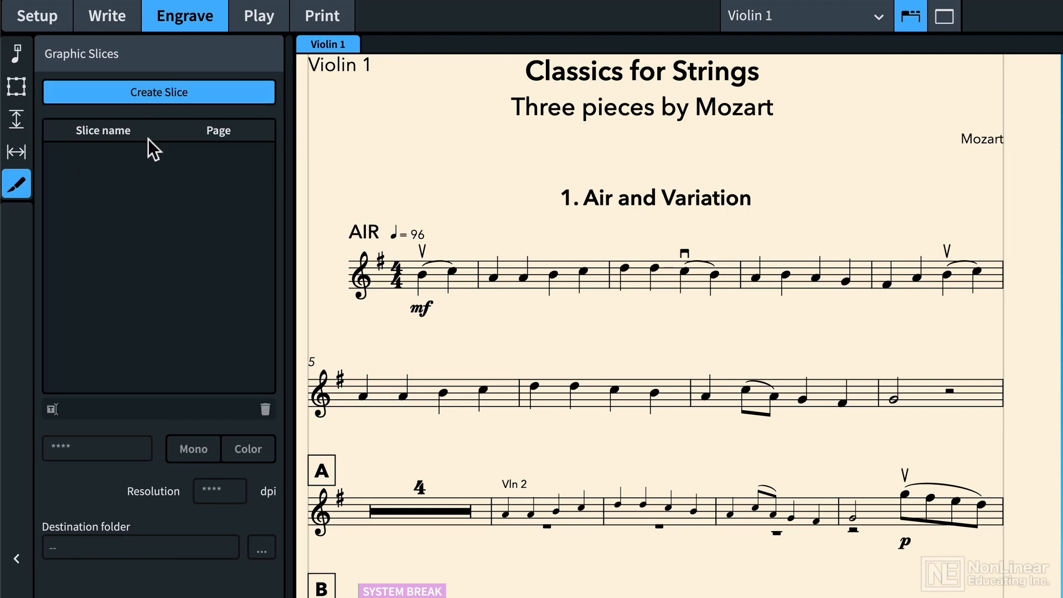
pyautogui.moveTo(335, 208); pyautogui.dragTo(473, 320)
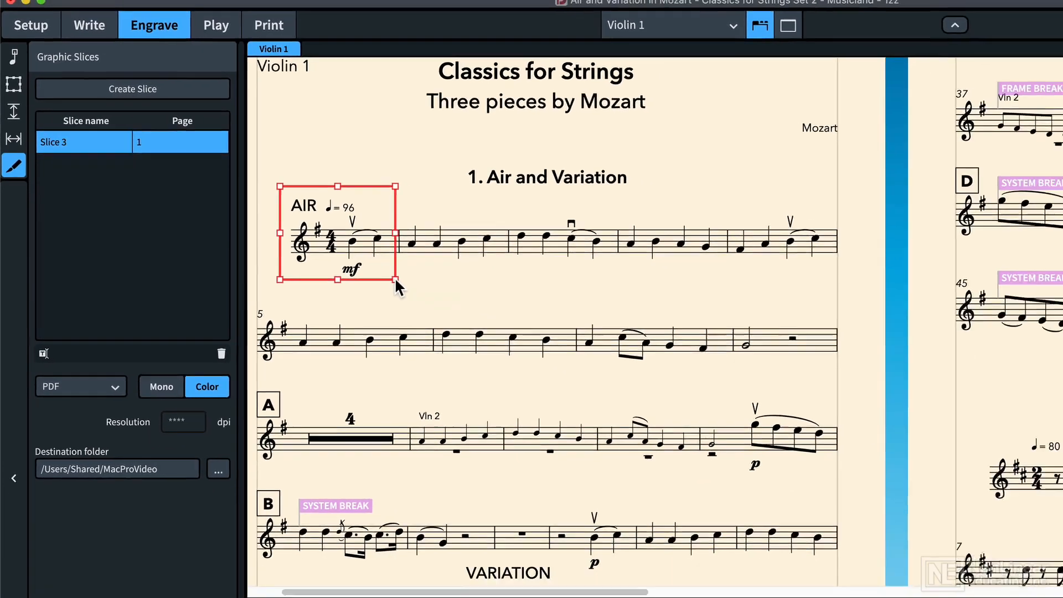
# Show the slice's frame properties and increase its Left position to 22.76 mm
pyautogui.click(591, 597)
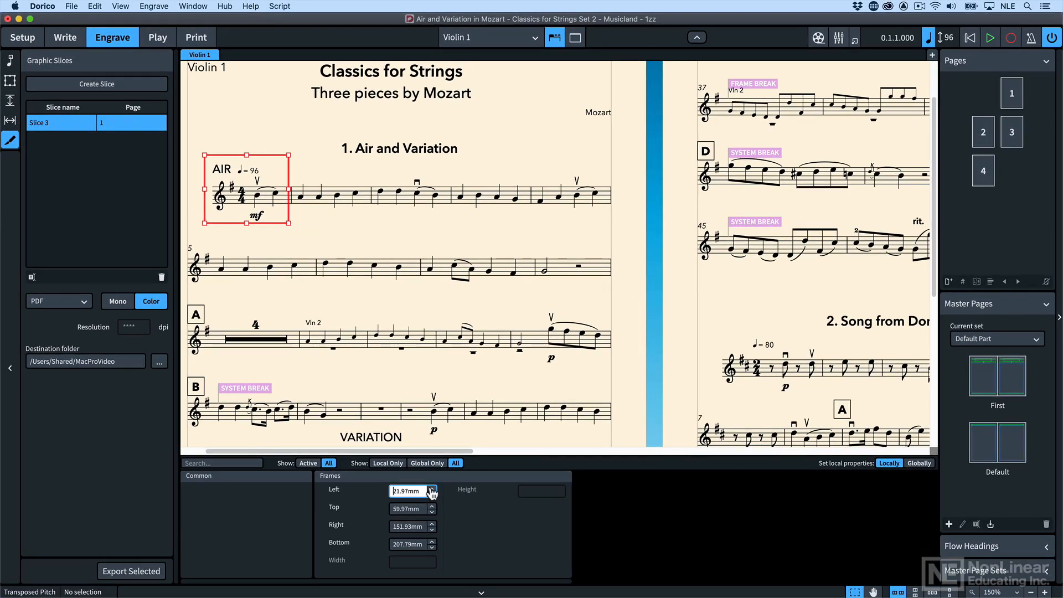
pyautogui.click(432, 488)
pyautogui.click(432, 489)
pyautogui.click(431, 489)
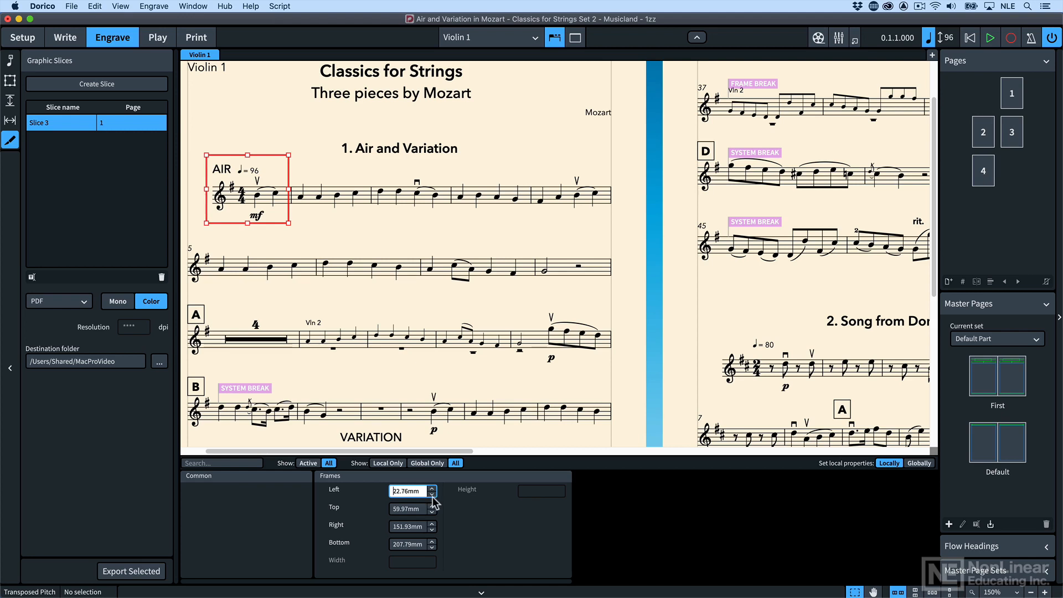
# Rename the graphic slice "bar1" and check the available export formats while keeping PDF
pyautogui.doubleClick(54, 123)
pyautogui.write('bar')
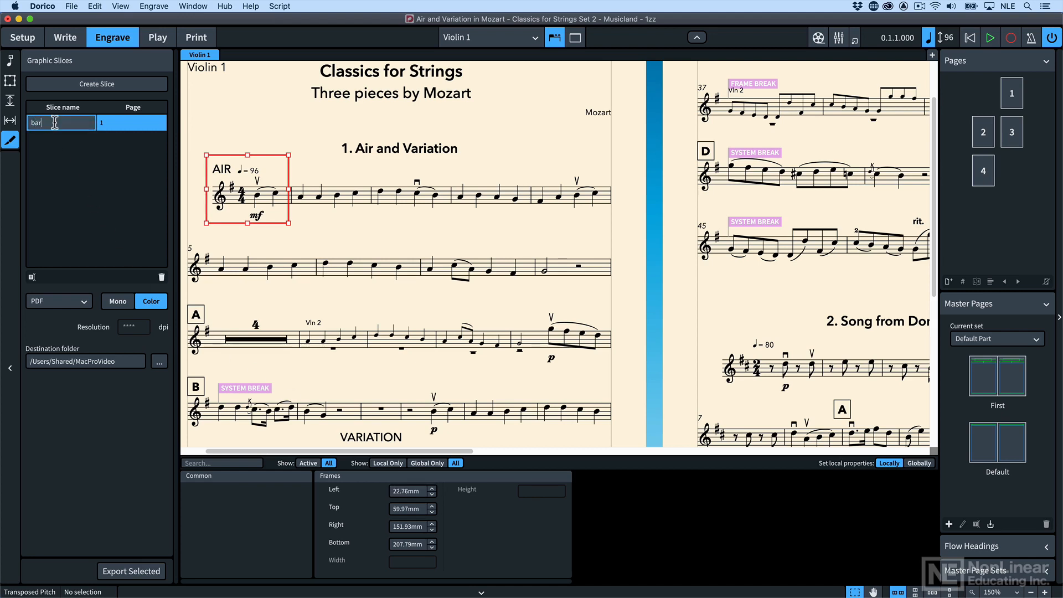
pyautogui.write('1')
pyautogui.press('Return')
pyautogui.click(83, 301)
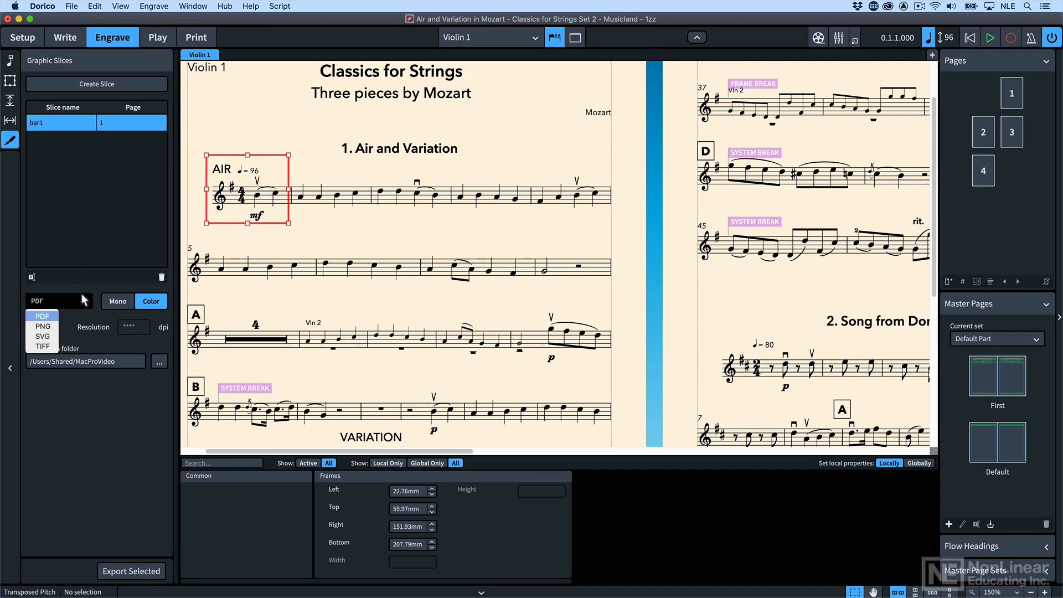
pyautogui.click(90, 296)
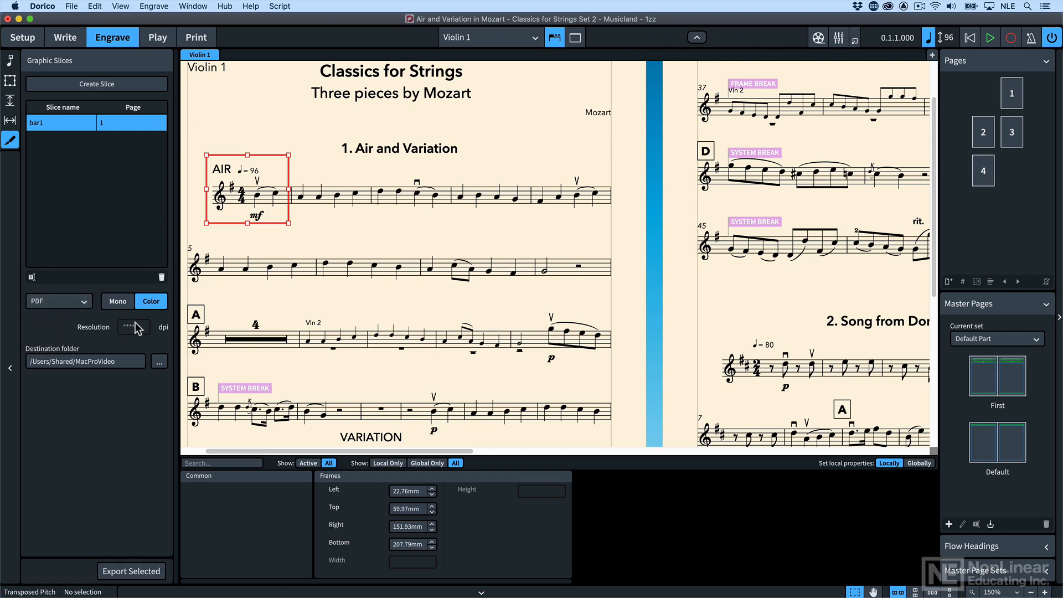